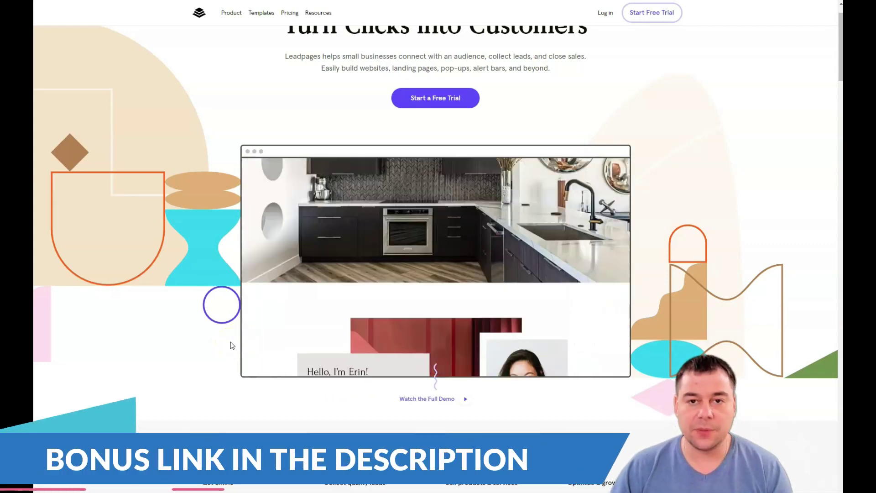
- Scroll down through the Leadpages site page and back up to the top
scroll(232, 346, down, 5)
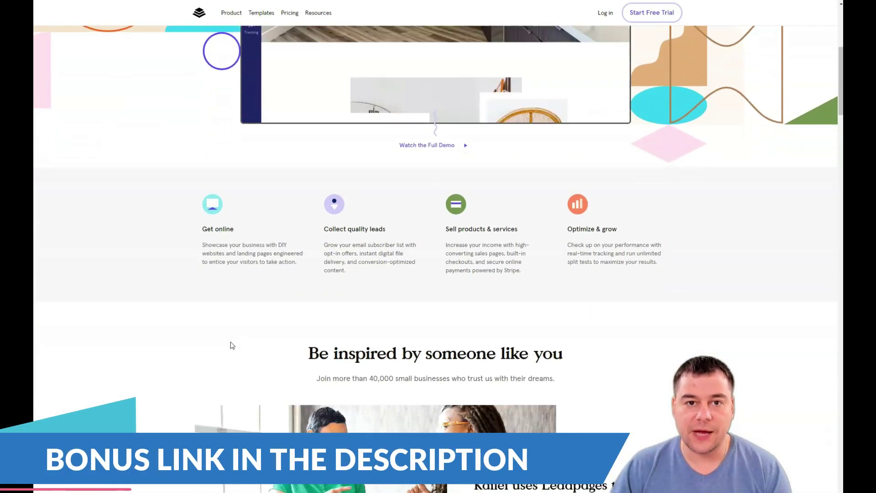
scroll(232, 345, down, 4)
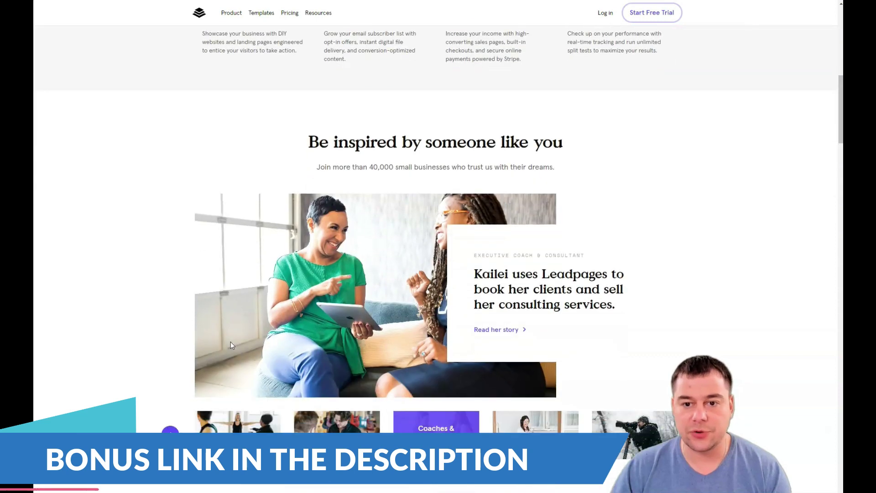
scroll(231, 346, down, 4)
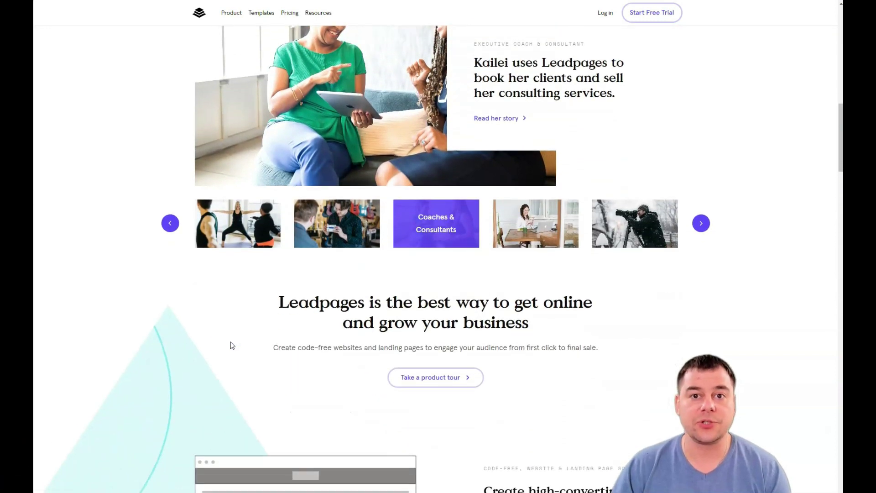
scroll(232, 346, down, 4)
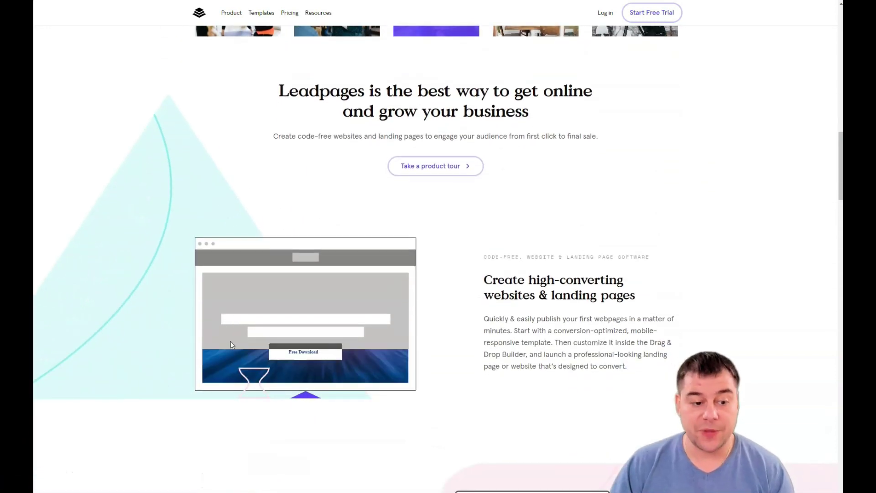
scroll(231, 342, down, 3)
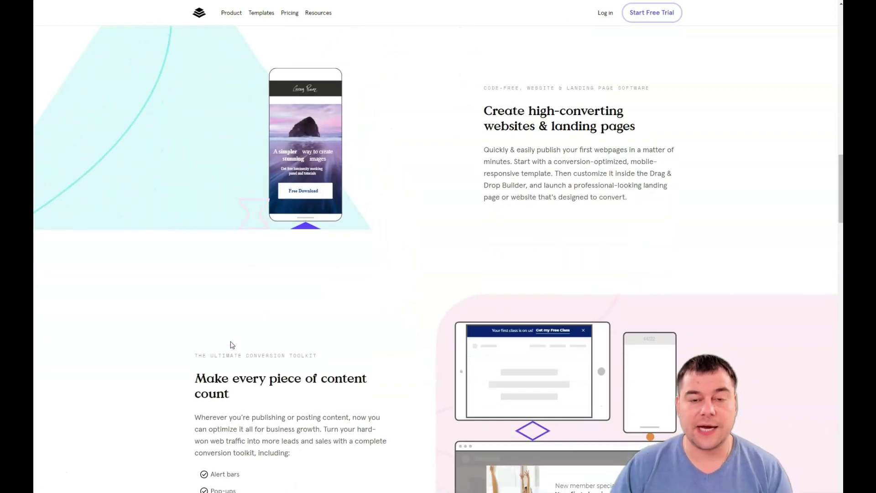
scroll(232, 346, down, 3)
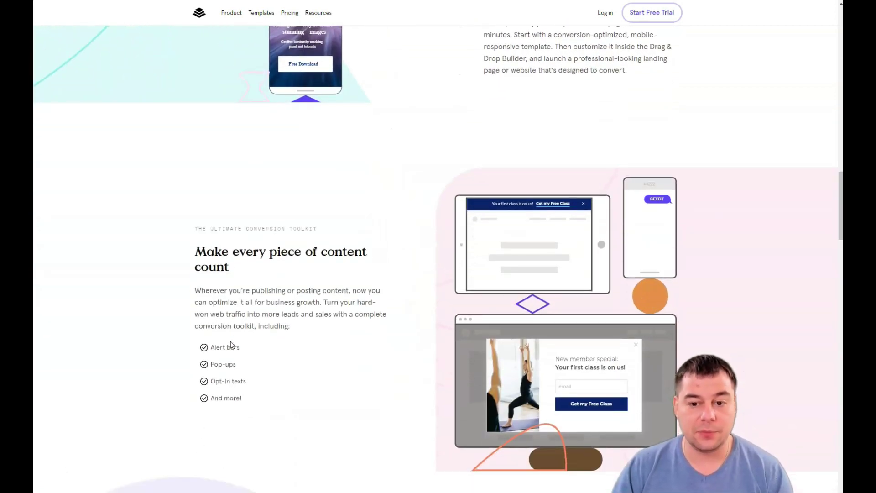
scroll(231, 346, down, 4)
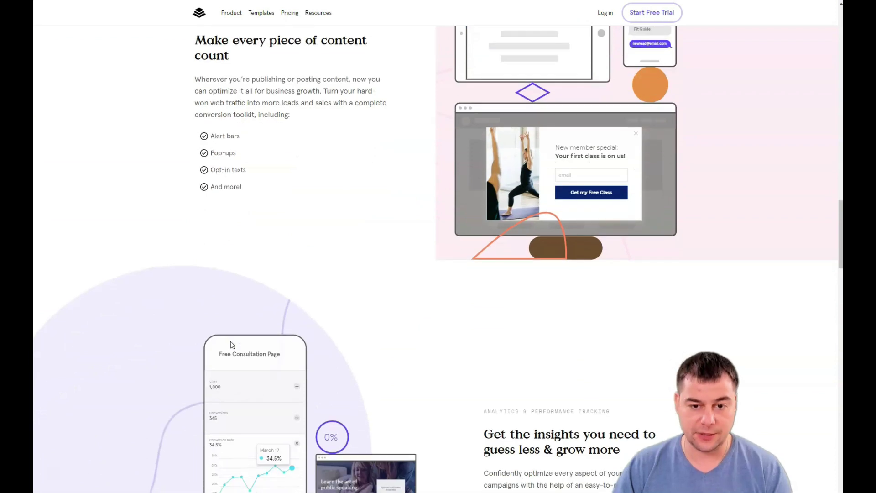
scroll(231, 346, down, 5)
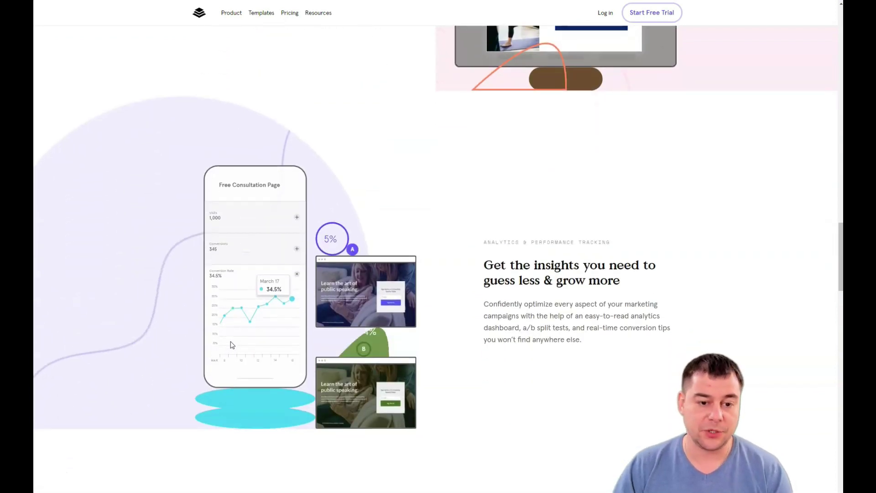
scroll(232, 346, down, 3)
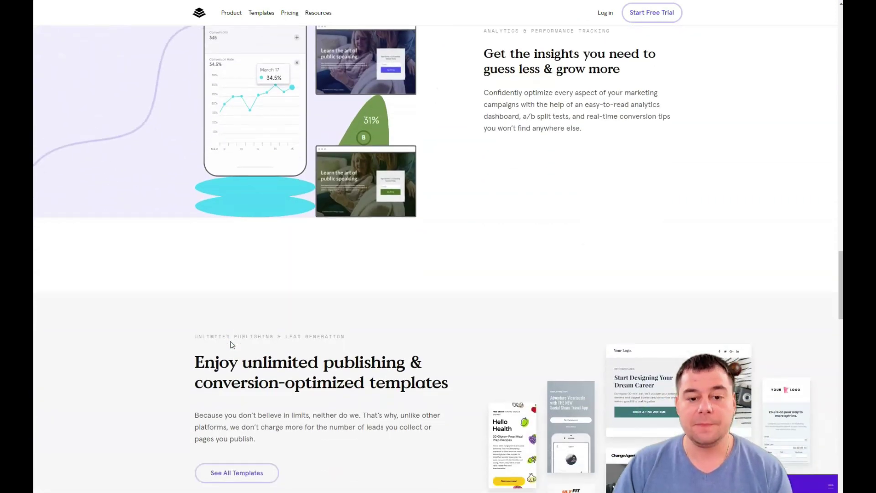
scroll(232, 346, down, 4)
scroll(233, 346, down, 2)
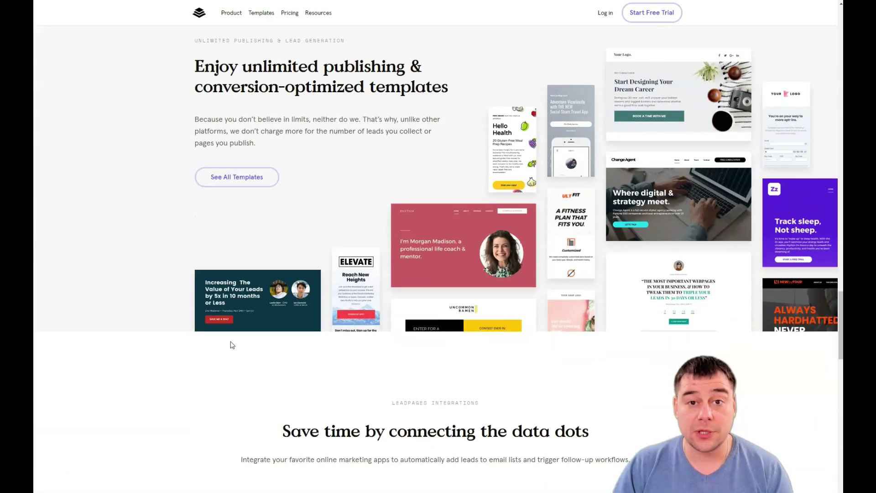
scroll(232, 346, down, 5)
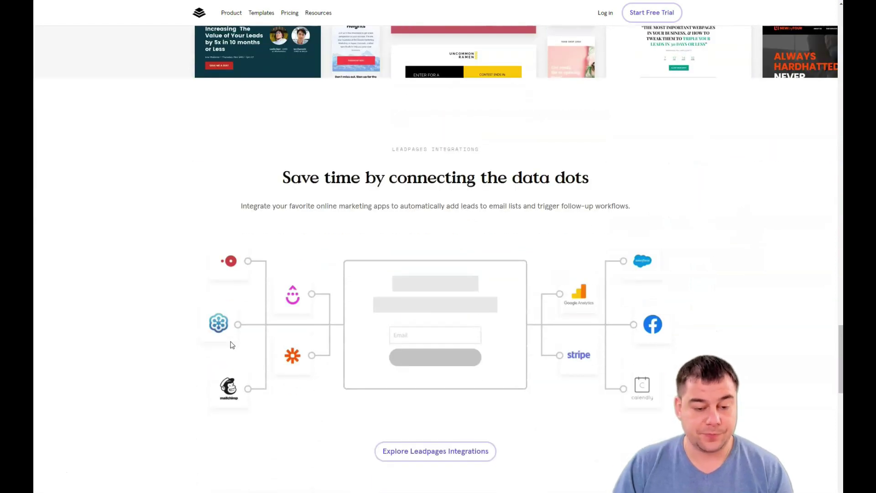
scroll(232, 345, down, 4)
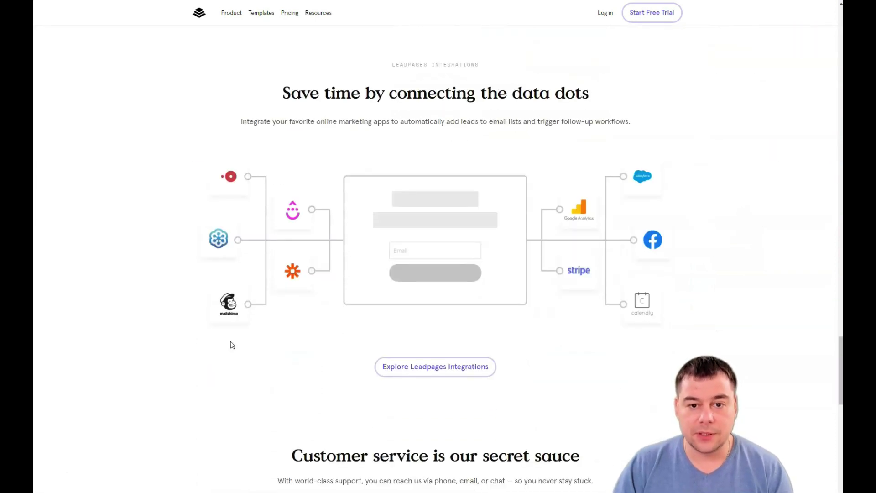
scroll(233, 346, up, 6)
scroll(232, 345, up, 3)
scroll(231, 343, up, 6)
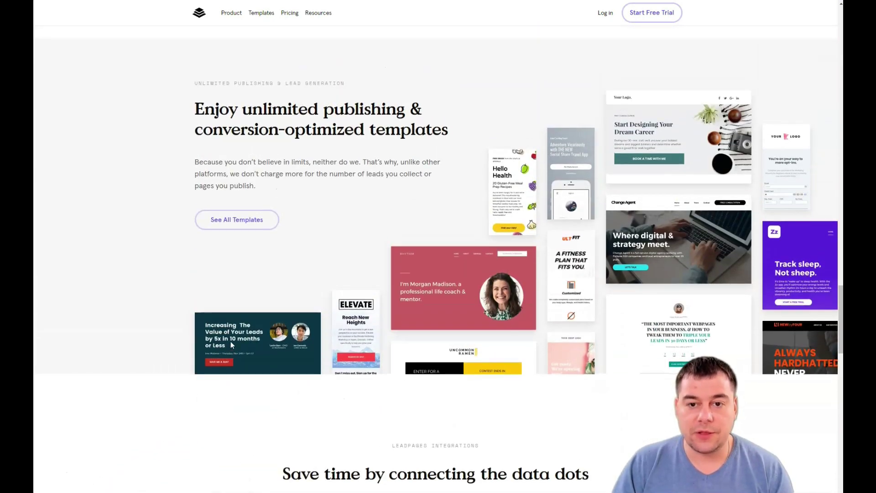
scroll(232, 346, up, 5)
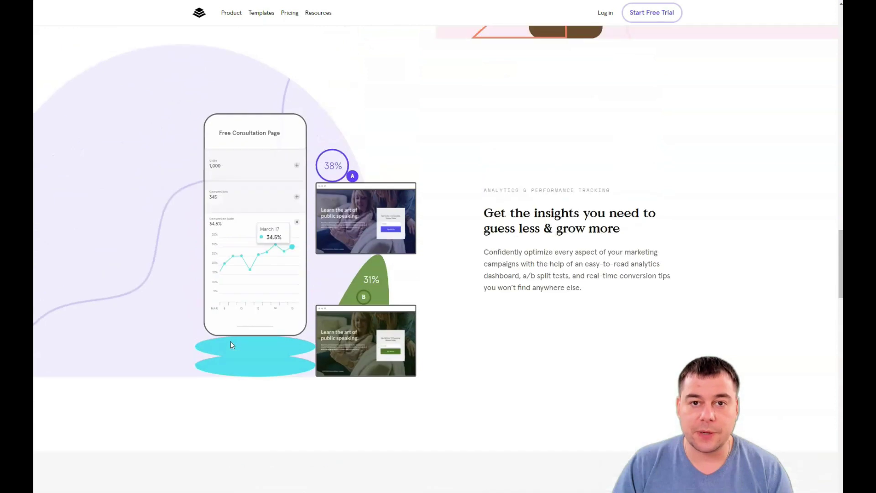
scroll(231, 345, up, 4)
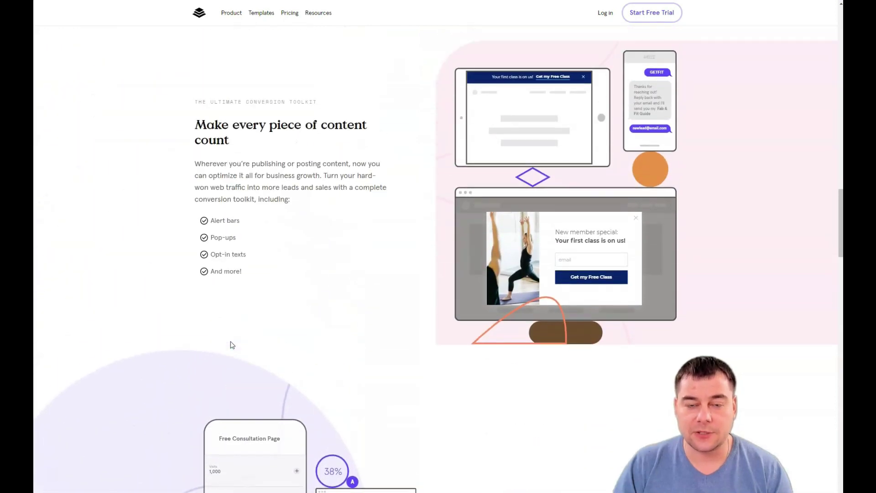
scroll(231, 345, up, 2)
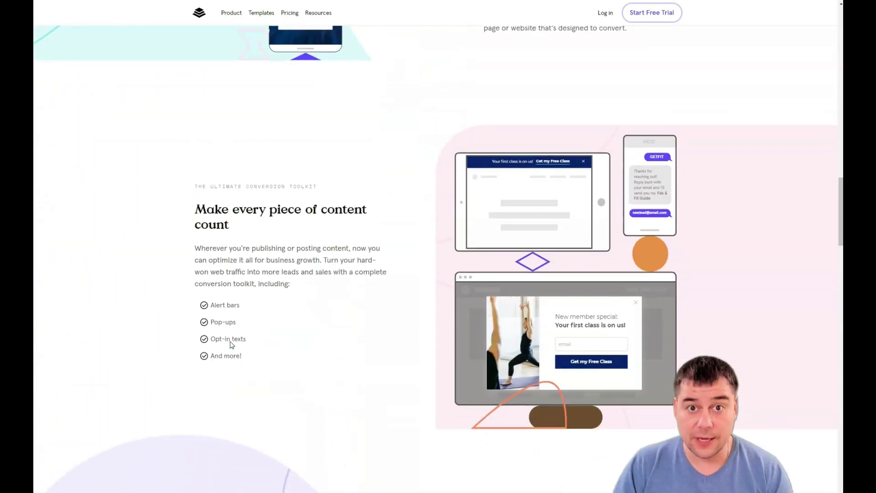
scroll(231, 345, up, 7)
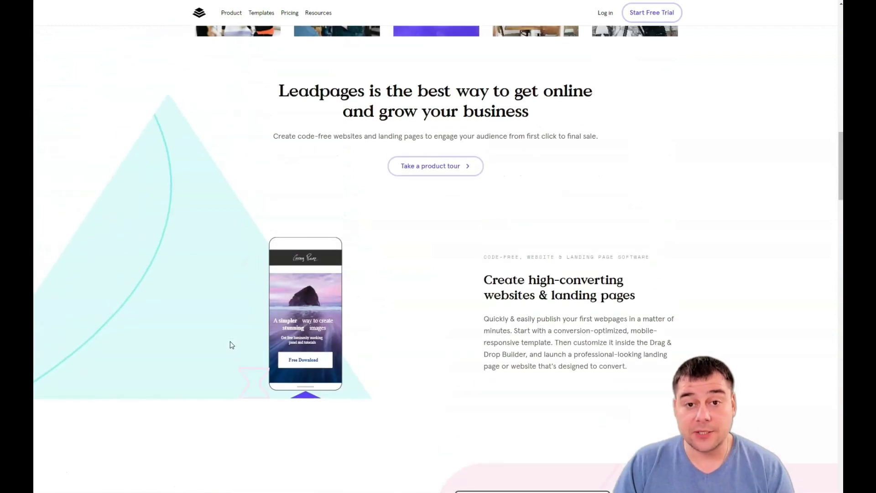
scroll(232, 345, up, 5)
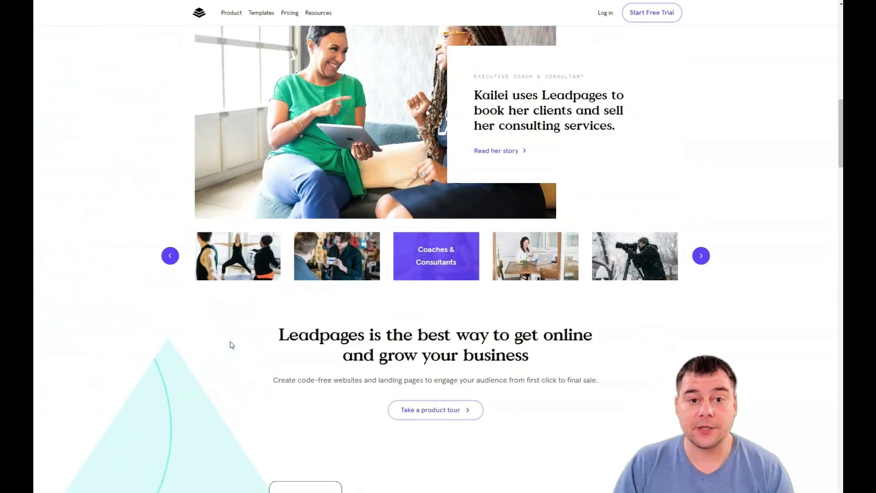
scroll(232, 345, up, 3)
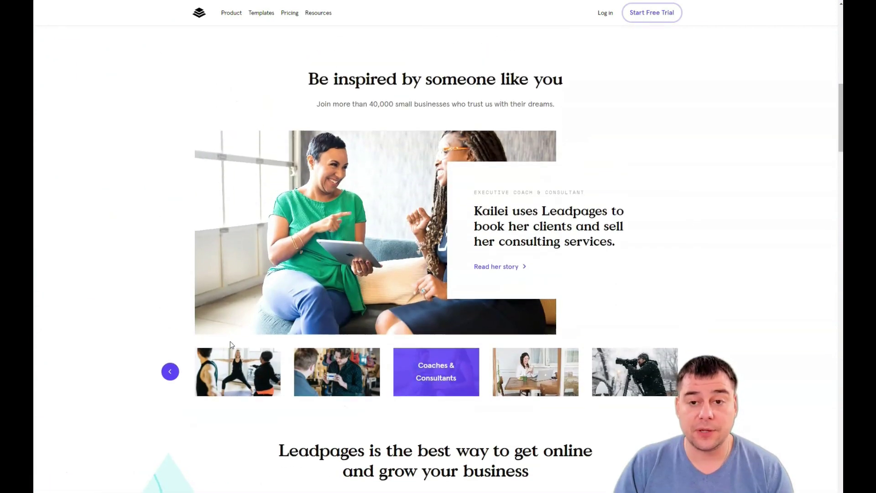
scroll(231, 345, up, 4)
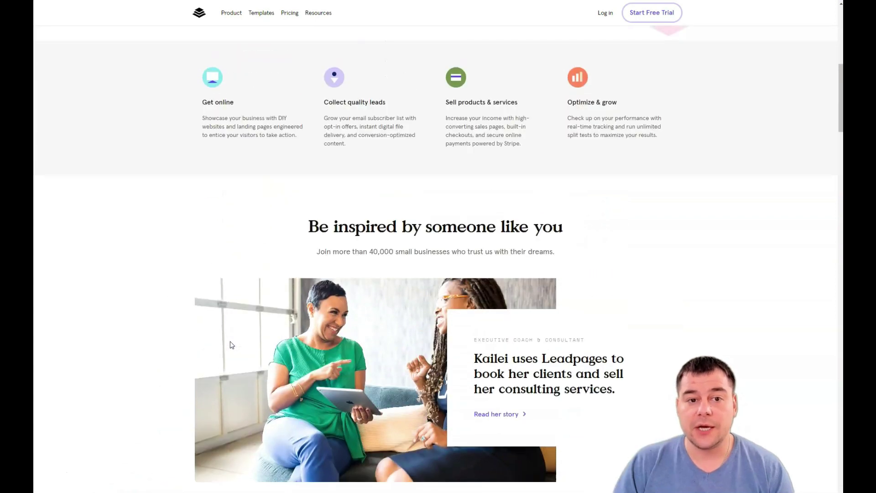
scroll(230, 345, up, 1)
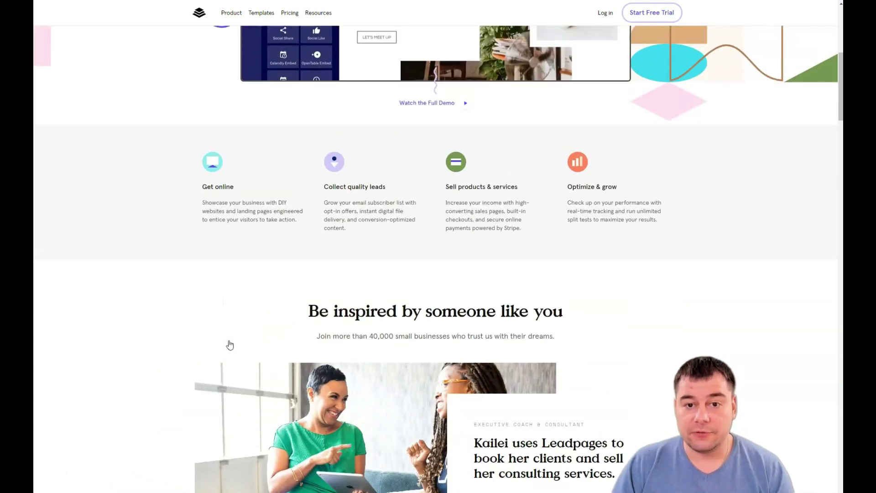
- Go to Start Free Trial and review the plans and pricing
click(644, 18)
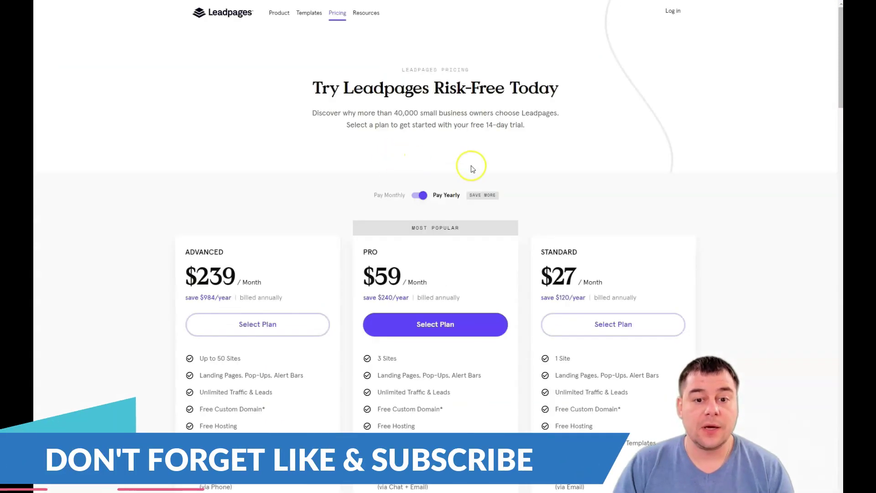
scroll(470, 167, down, 1)
scroll(472, 170, down, 3)
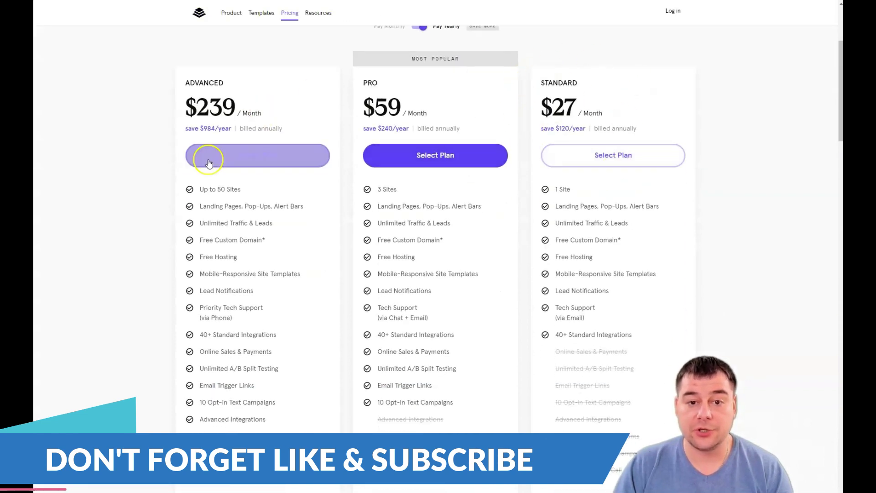
scroll(550, 159, up, 2)
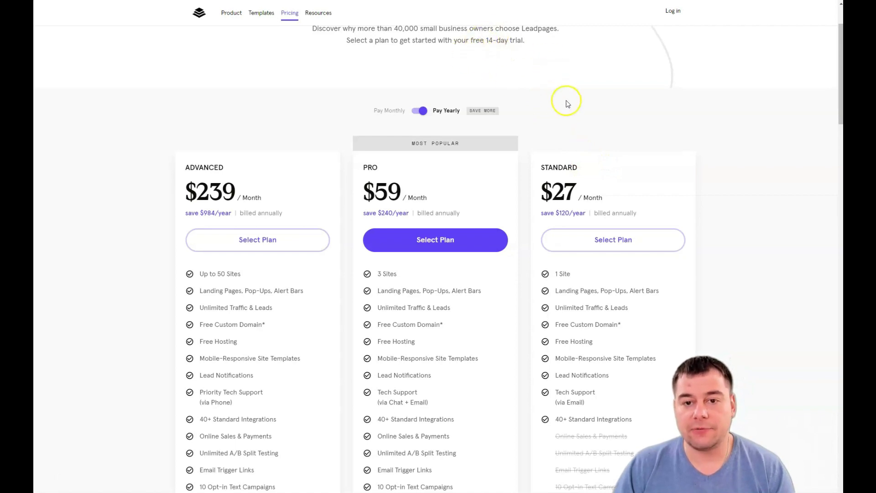
mouse_move(503, 277)
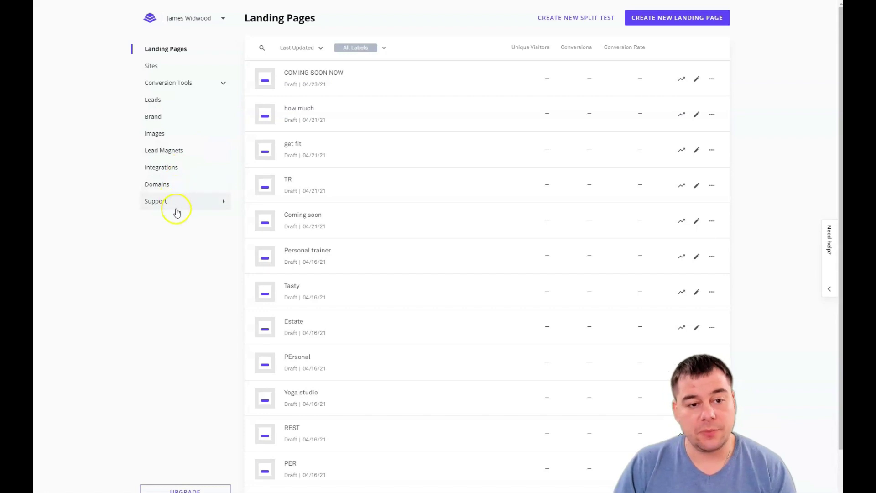
- Start a new page with CREATE NEW LANDING PAGE at the dashboard's top right
click(661, 20)
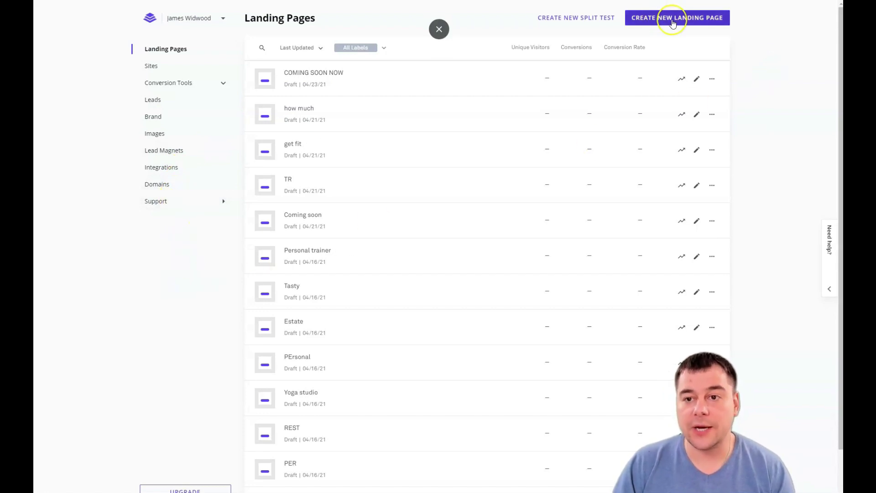
- Open the landing page template gallery and scroll through the templates
click(673, 23)
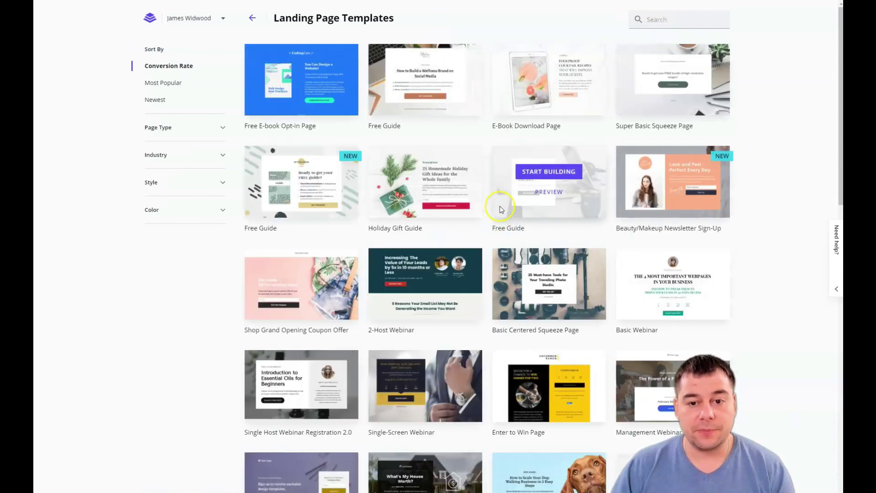
scroll(500, 207, down, 5)
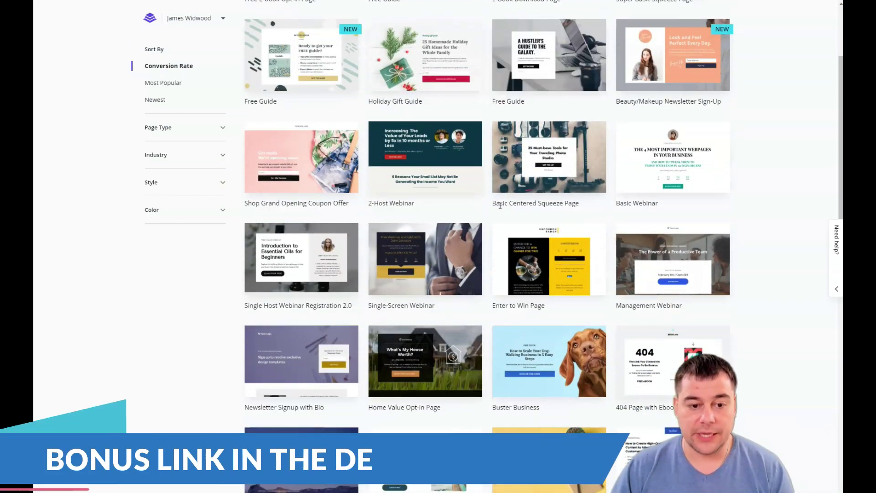
scroll(500, 205, down, 1)
scroll(500, 206, down, 1)
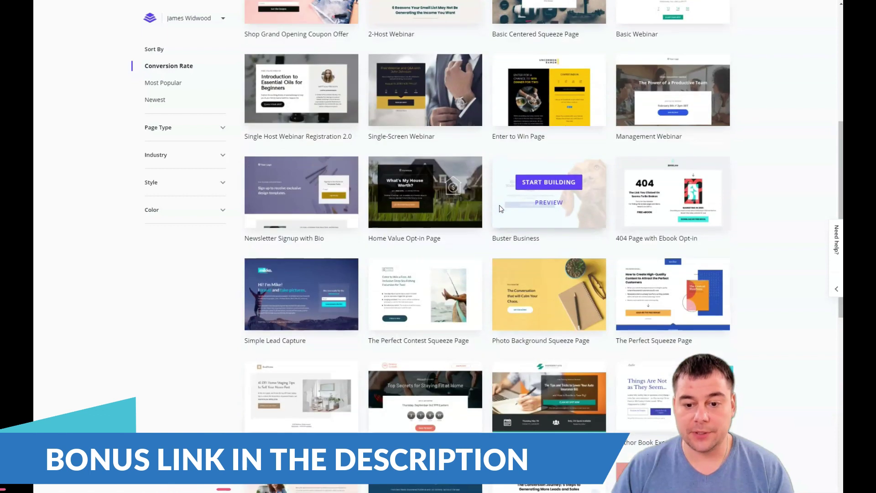
scroll(500, 208, down, 2)
scroll(500, 207, down, 3)
scroll(500, 208, down, 2)
scroll(500, 208, down, 3)
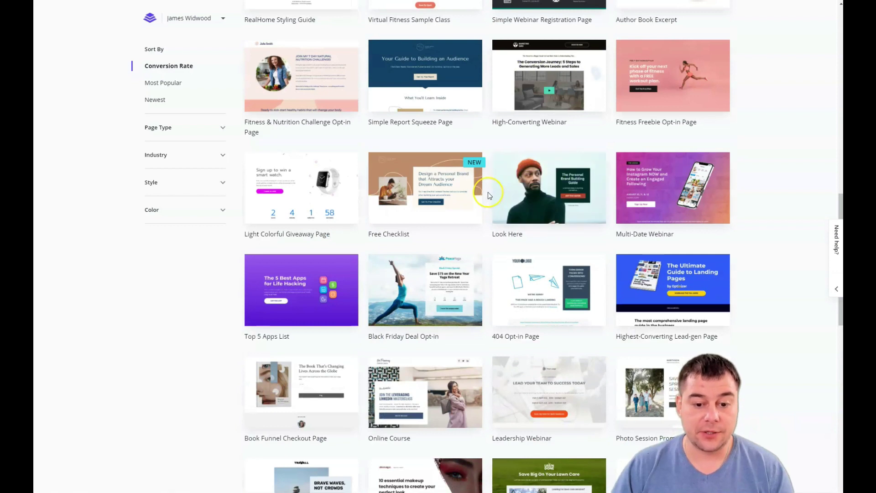
- Check the page type and industry filters, then start building from Fitness Freebie Opt-in Page
click(223, 129)
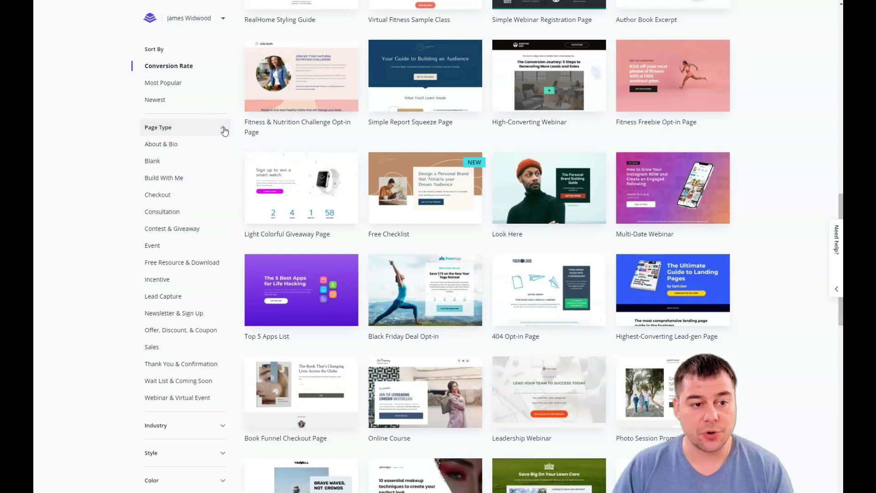
click(224, 129)
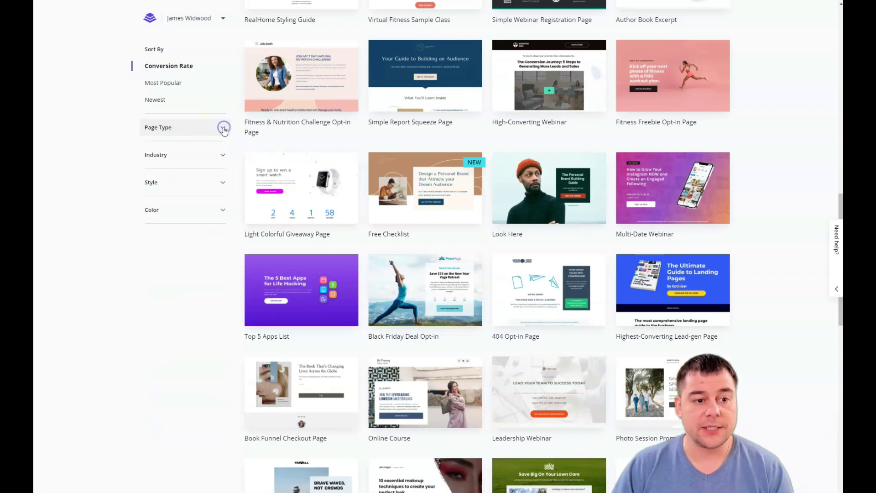
click(224, 156)
click(224, 156)
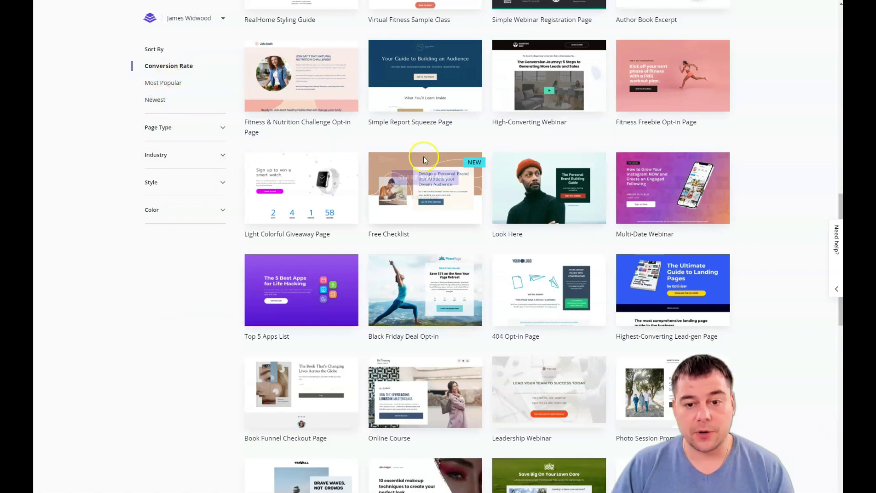
scroll(631, 96, up, 1)
scroll(631, 97, up, 2)
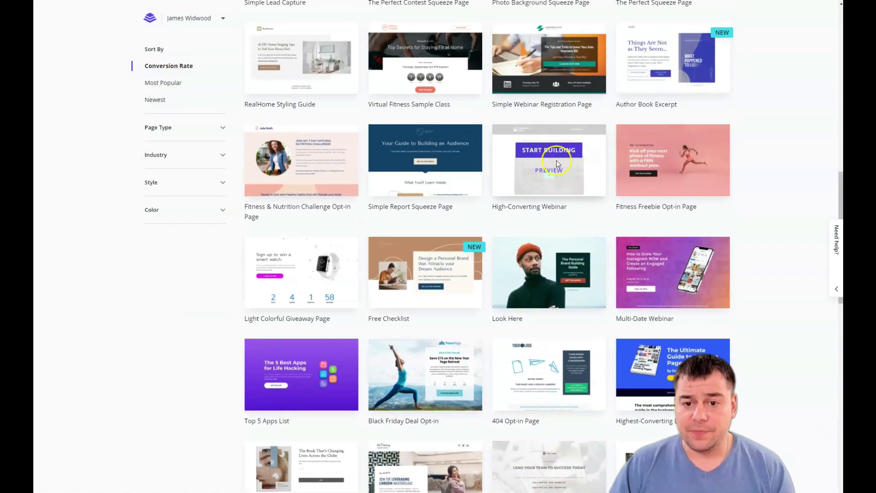
click(672, 152)
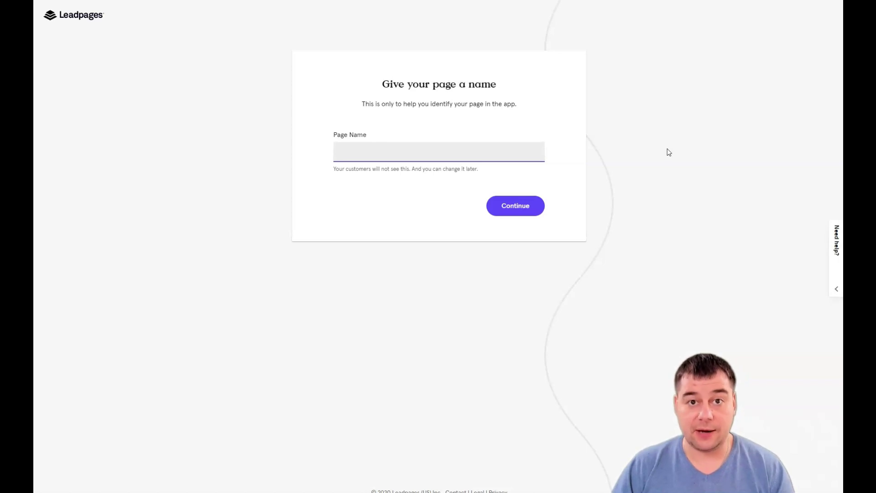
- Enter GYM as the page name and continue into the editor
text(GYM)
click(489, 200)
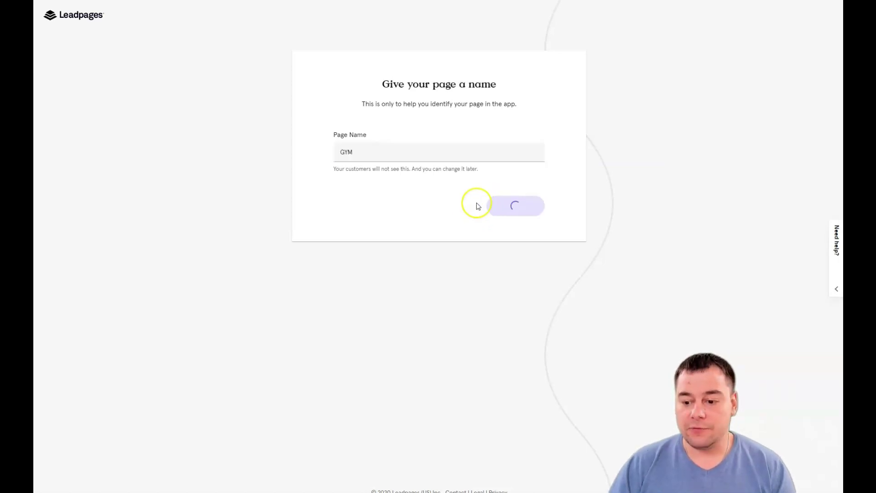
click(442, 194)
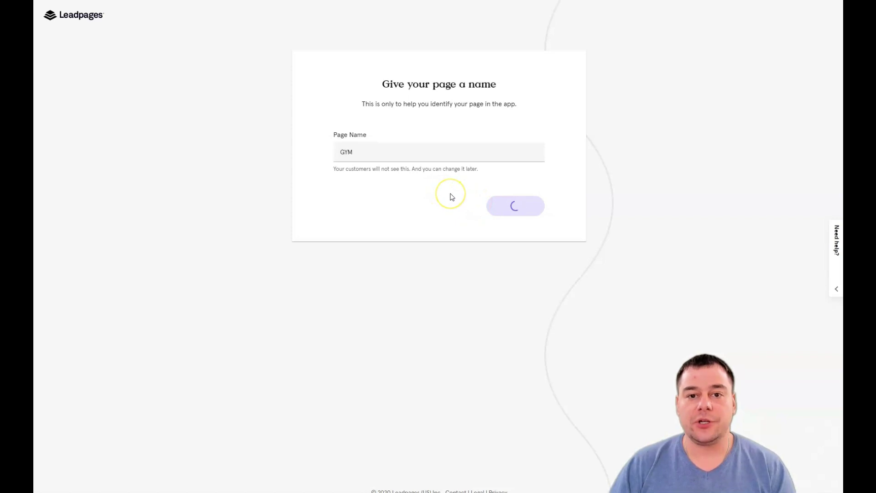
click(457, 196)
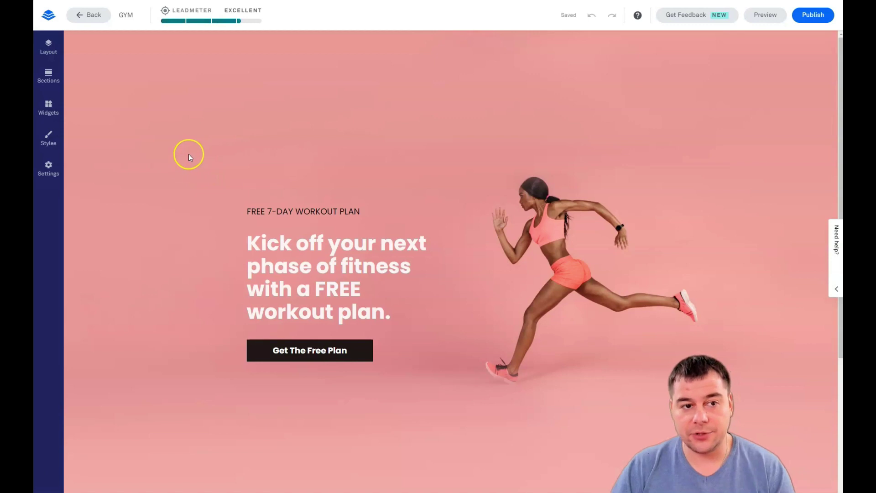
scroll(198, 150, down, 1)
scroll(196, 146, down, 2)
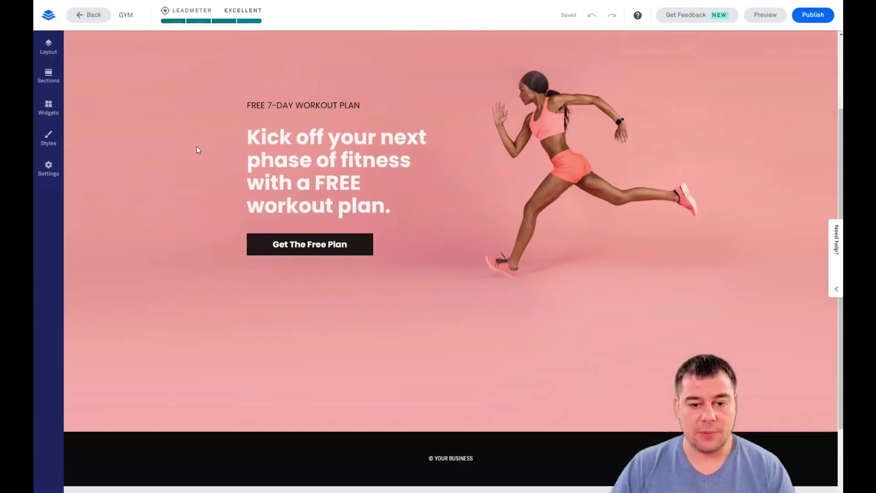
scroll(196, 146, up, 3)
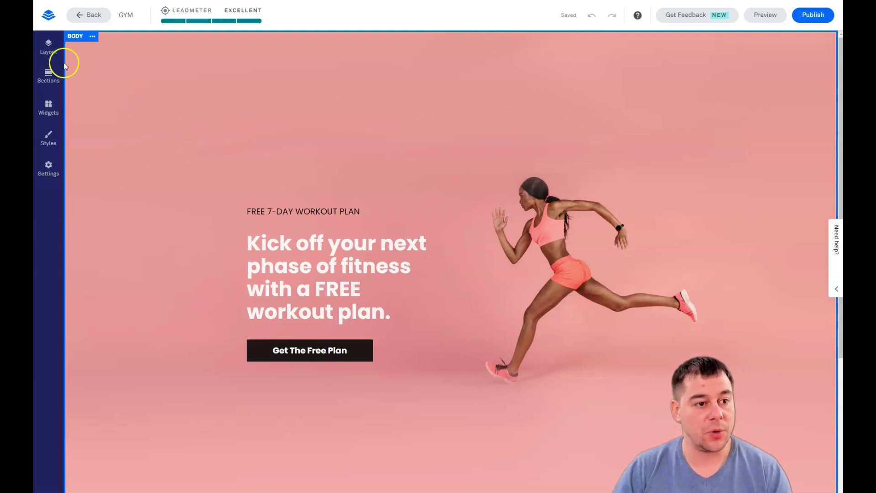
- In the Layout section overview, leave Body in place and add the first Meet Lynn About section
click(46, 49)
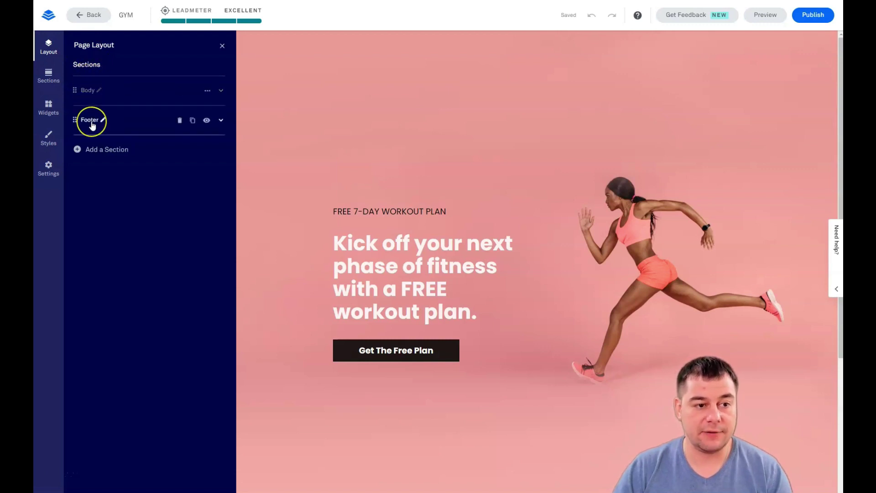
click(94, 94)
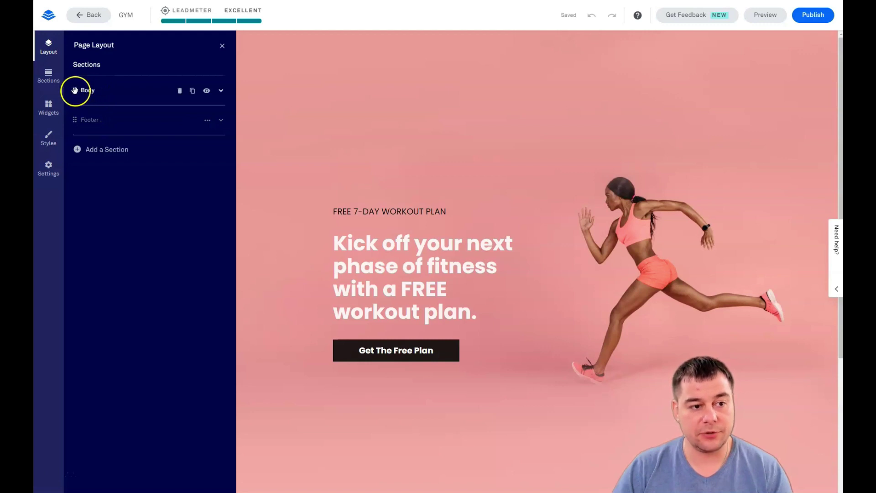
mouse_move(82, 108)
mouse_down()
mouse_move(86, 121)
mouse_move(85, 101)
mouse_up()
click(93, 154)
click(141, 140)
click(48, 84)
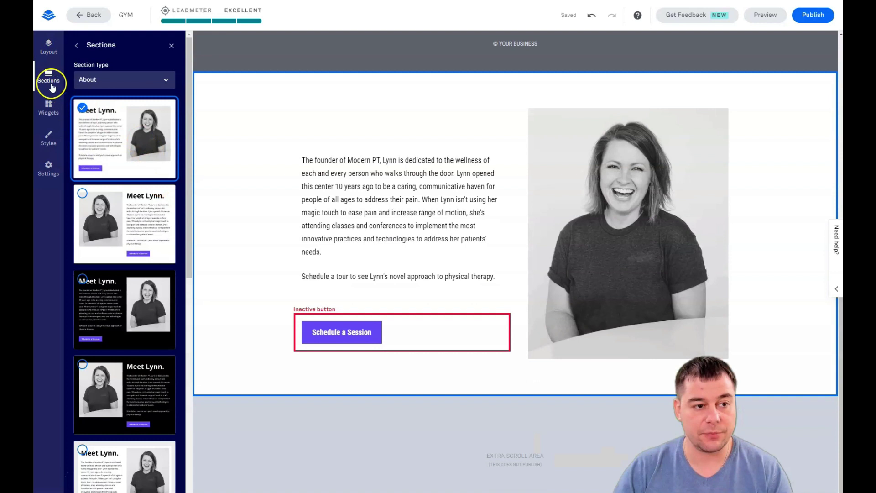
- Browse Features/Services and Testimonials section types, then drag a Blank two-column section onto the page
click(165, 85)
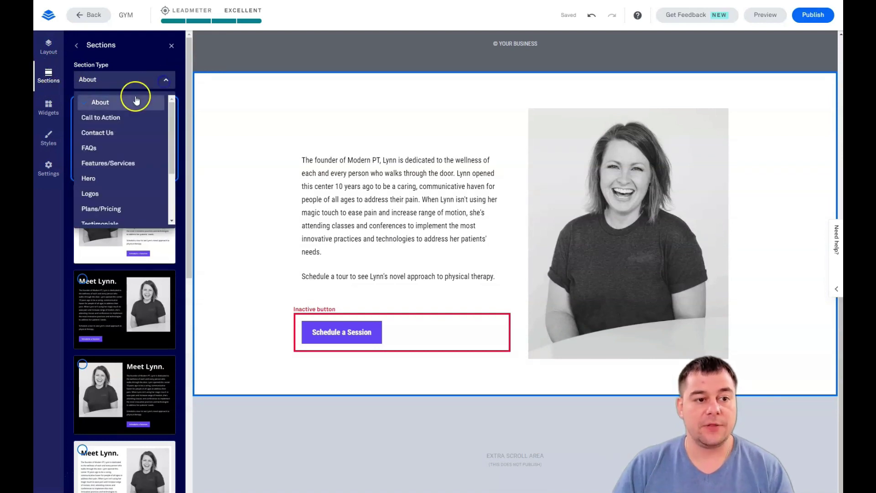
scroll(121, 141, down, 2)
scroll(122, 142, down, 1)
scroll(121, 141, up, 2)
click(115, 132)
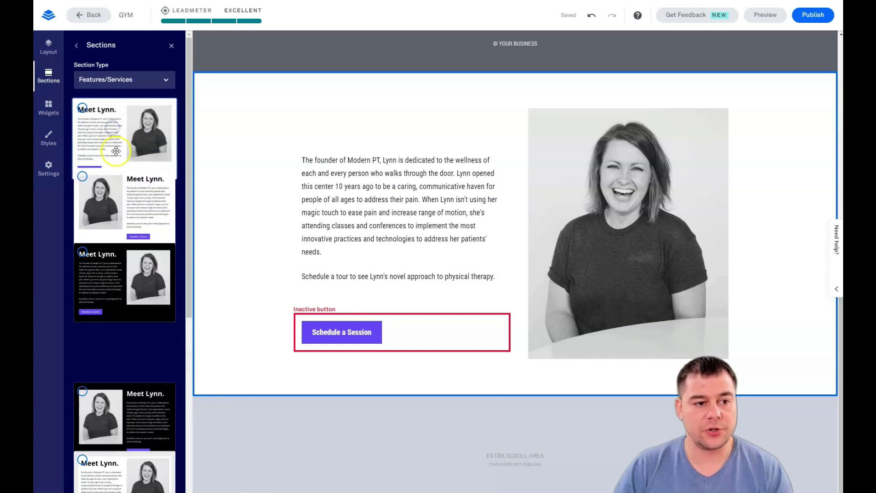
click(166, 81)
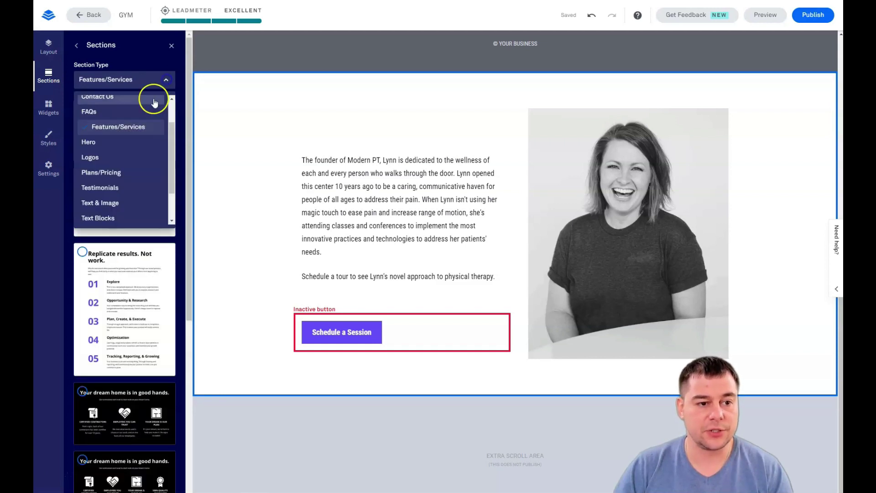
click(110, 188)
click(167, 81)
scroll(134, 151, down, 3)
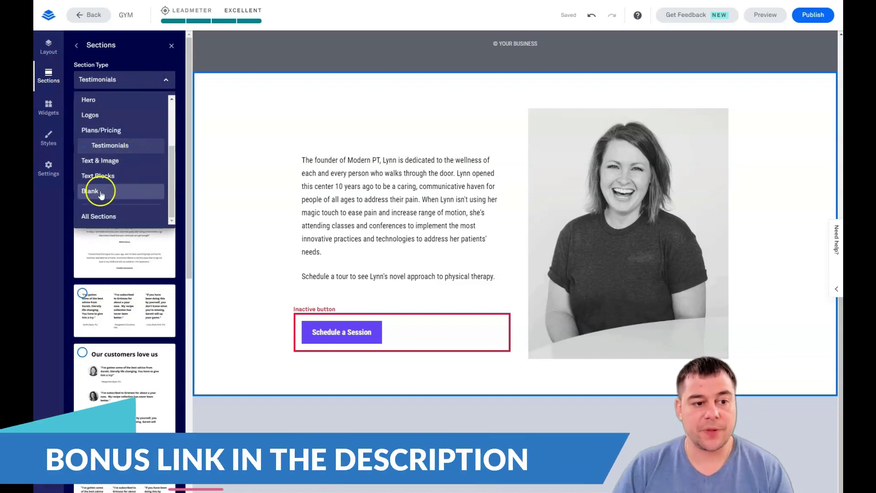
click(100, 192)
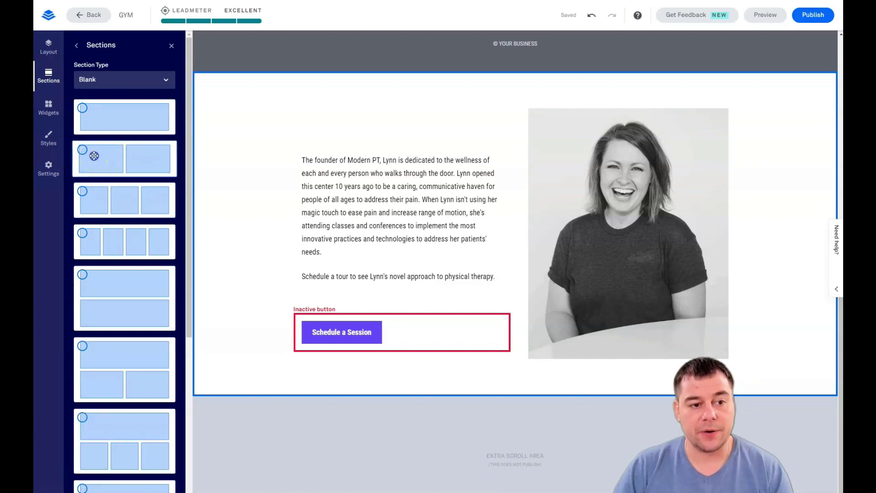
drag(101, 155, 500, 89)
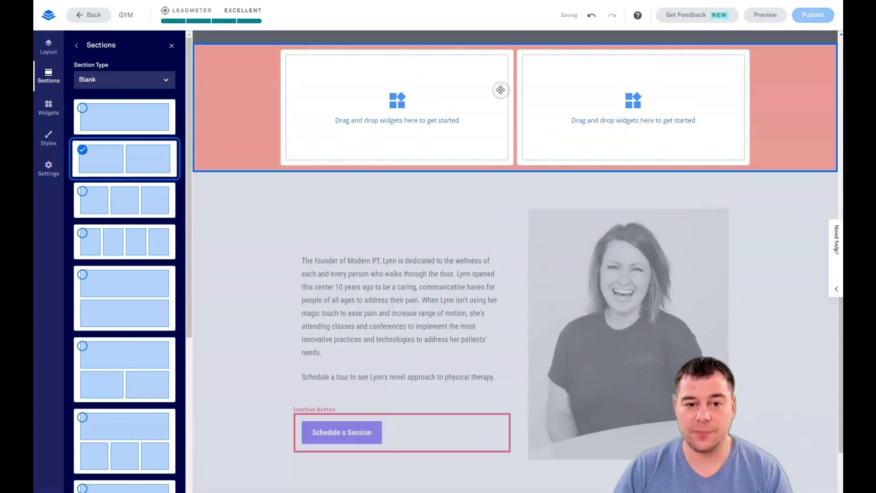
- Delete the About 1 section and drag the Footer below Blank 1
click(164, 82)
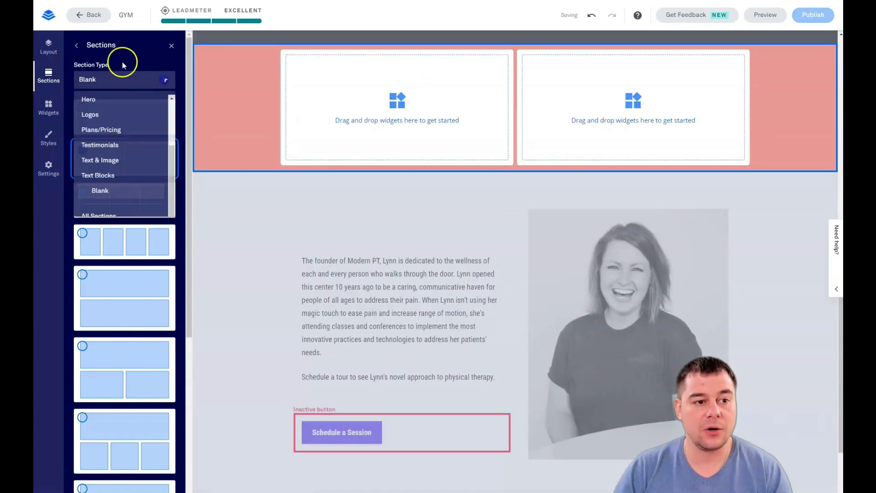
click(48, 47)
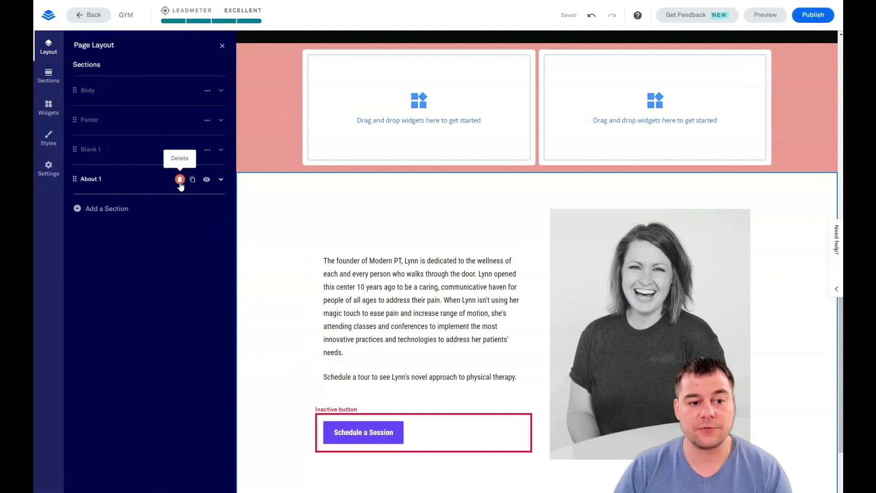
click(274, 178)
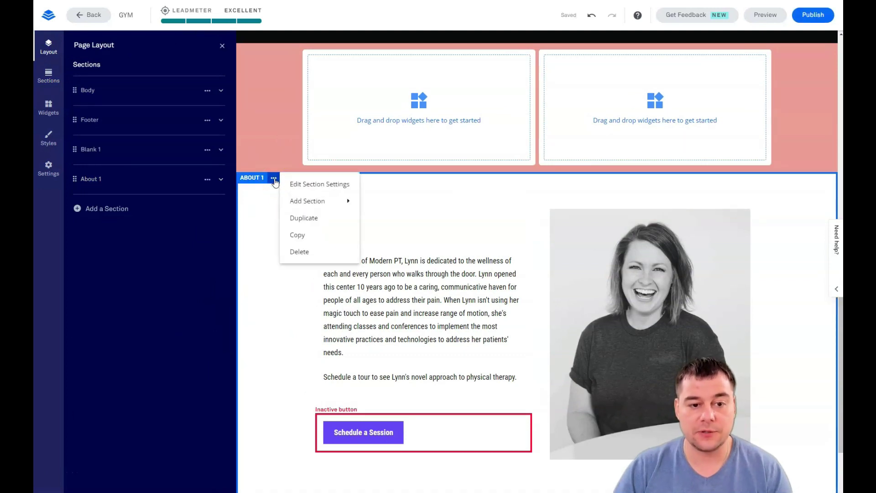
click(295, 187)
mouse_move(316, 207)
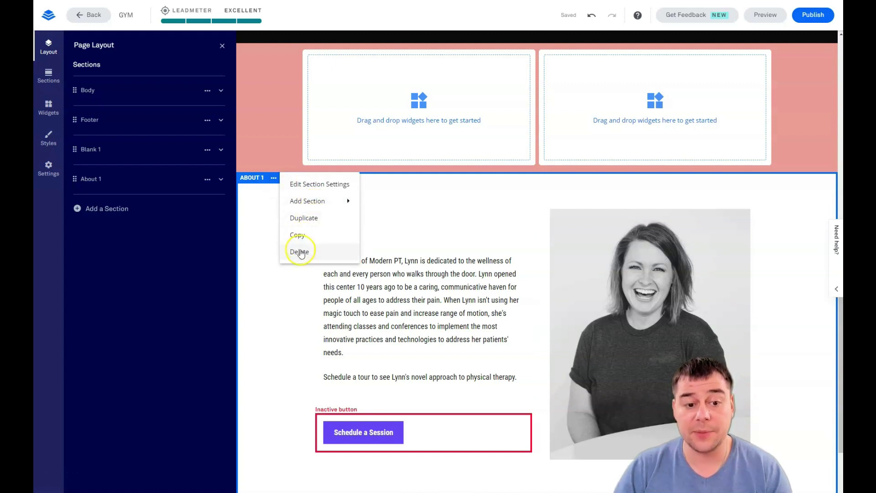
click(301, 252)
click(343, 221)
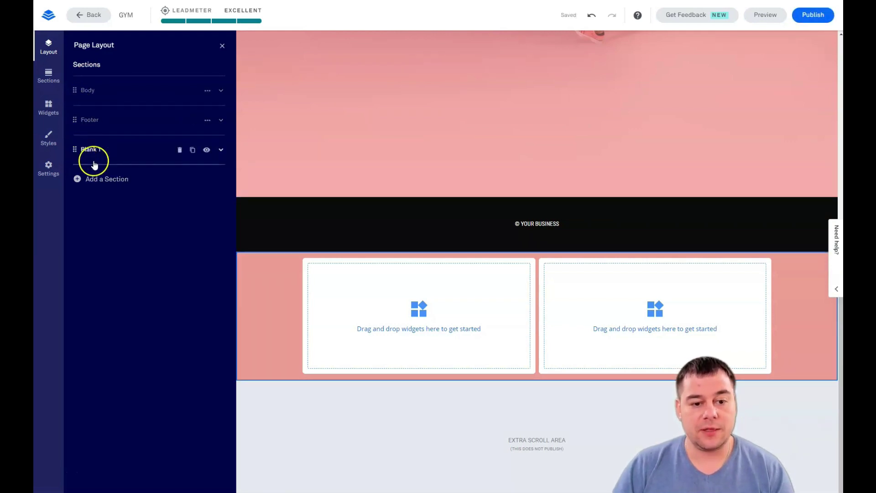
mouse_move(80, 153)
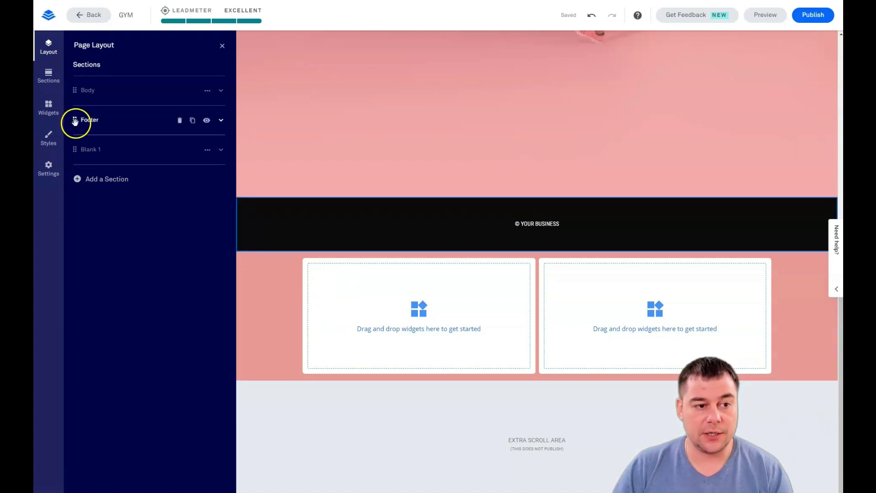
drag(75, 120, 73, 150)
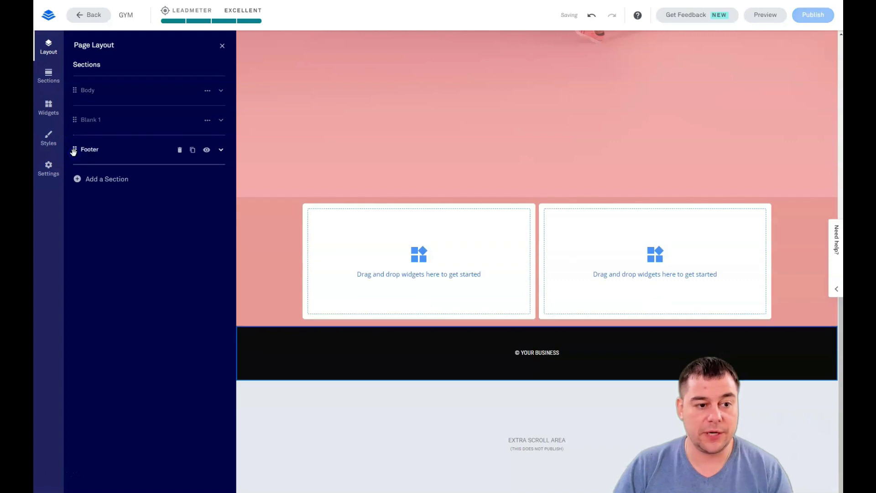
click(122, 95)
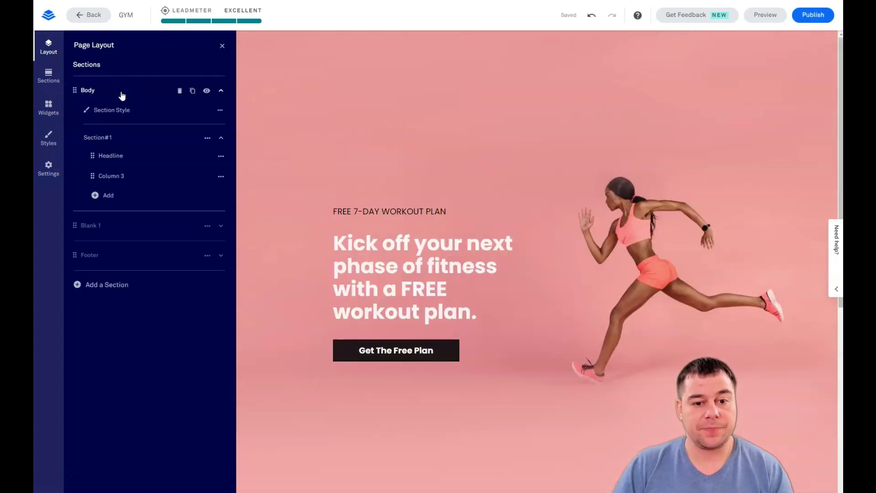
click(114, 93)
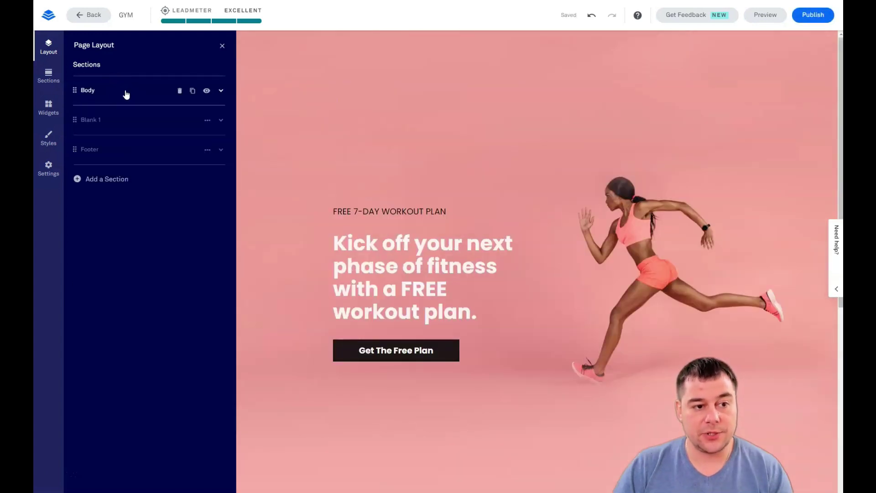
click(123, 94)
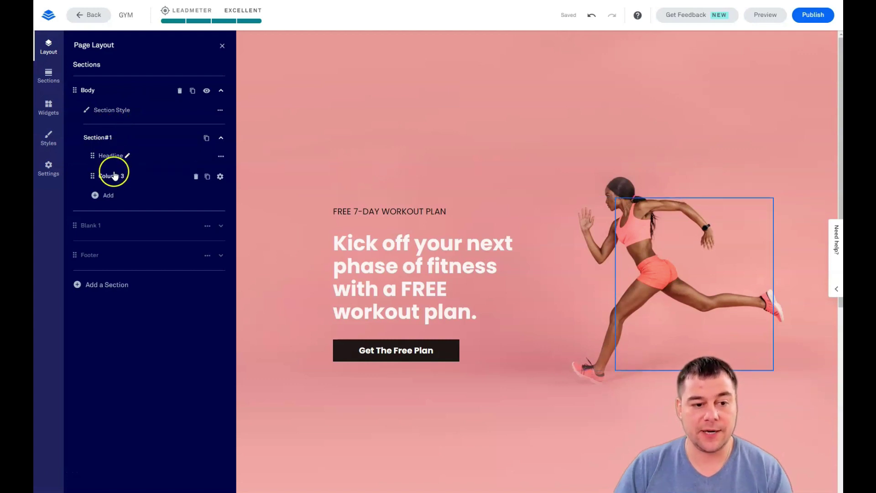
click(102, 195)
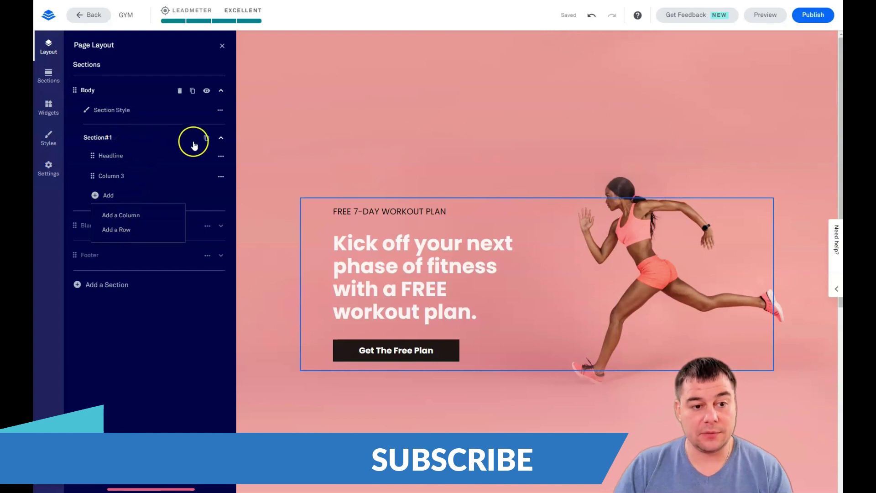
click(221, 138)
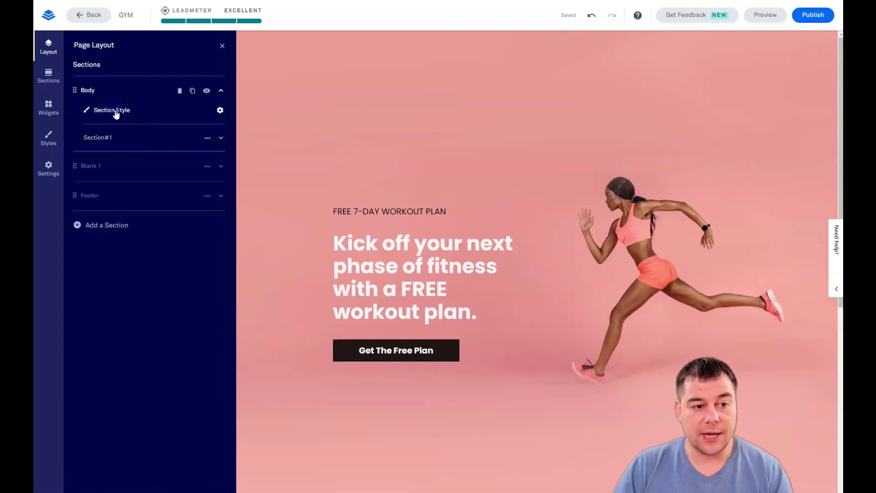
- Change the Body background image, browsing Premium stock and Upload tabs for the dumbbells-and-phone photo
click(116, 113)
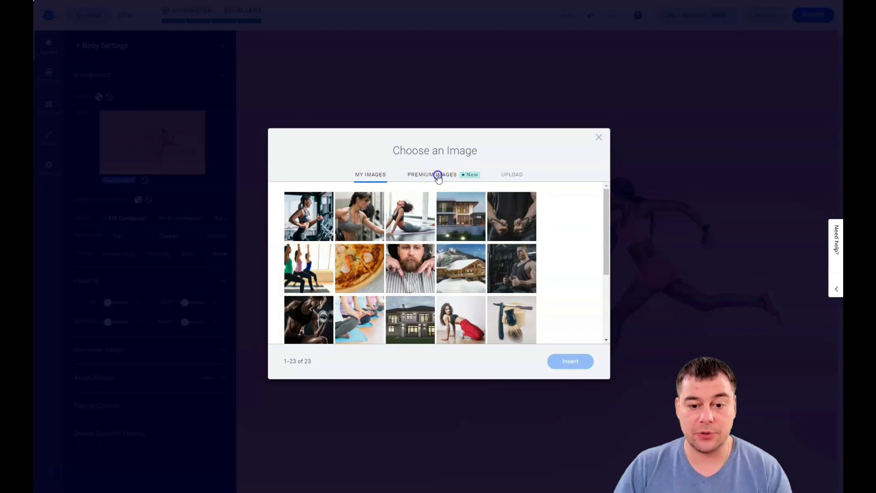
click(438, 176)
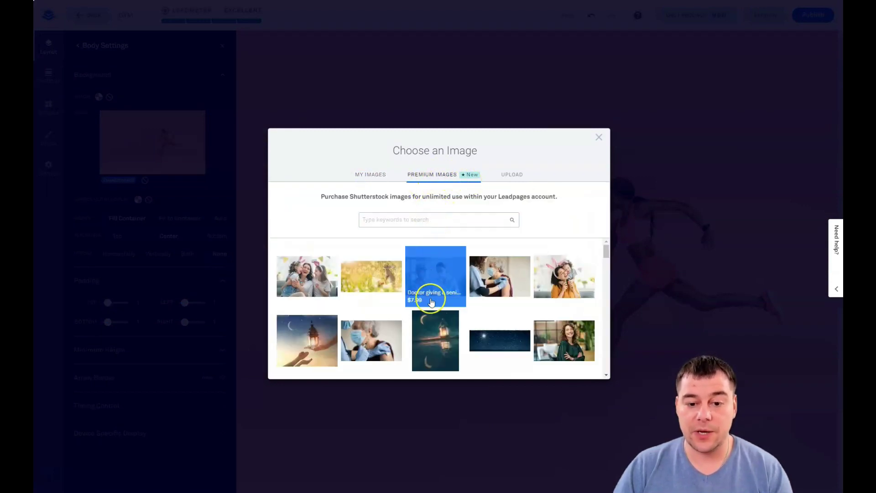
scroll(436, 293, down, 5)
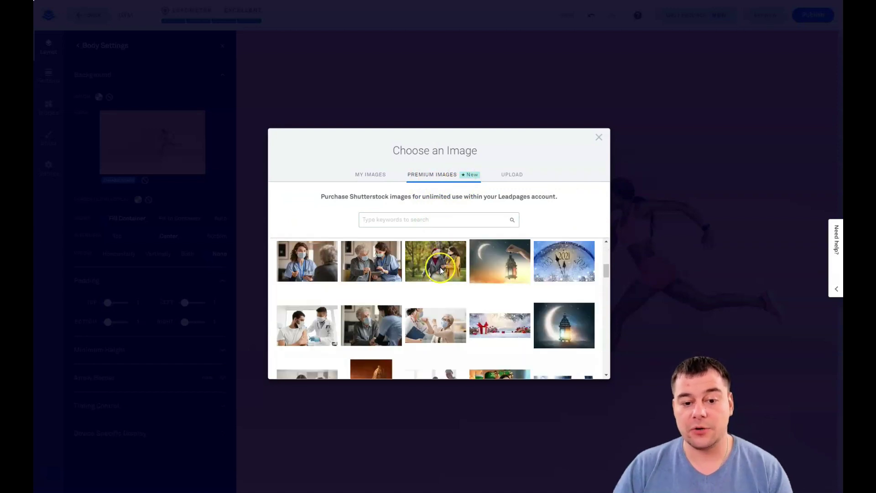
scroll(441, 271, down, 2)
click(418, 220)
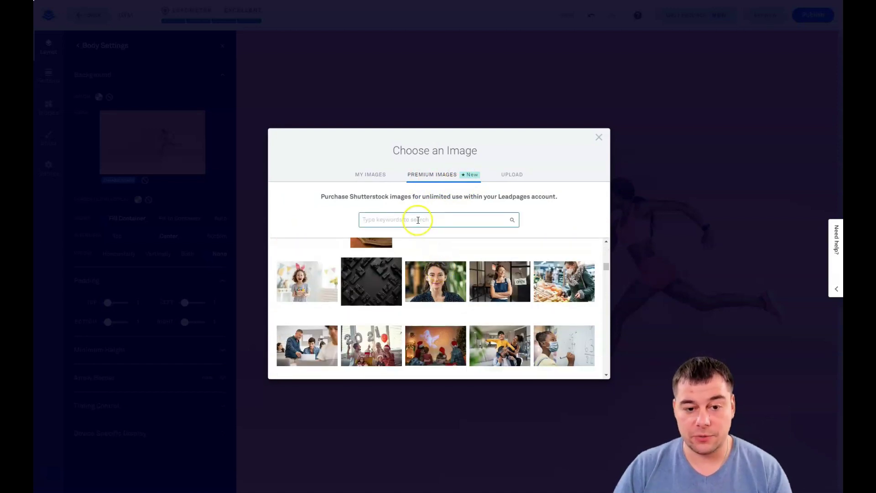
click(514, 179)
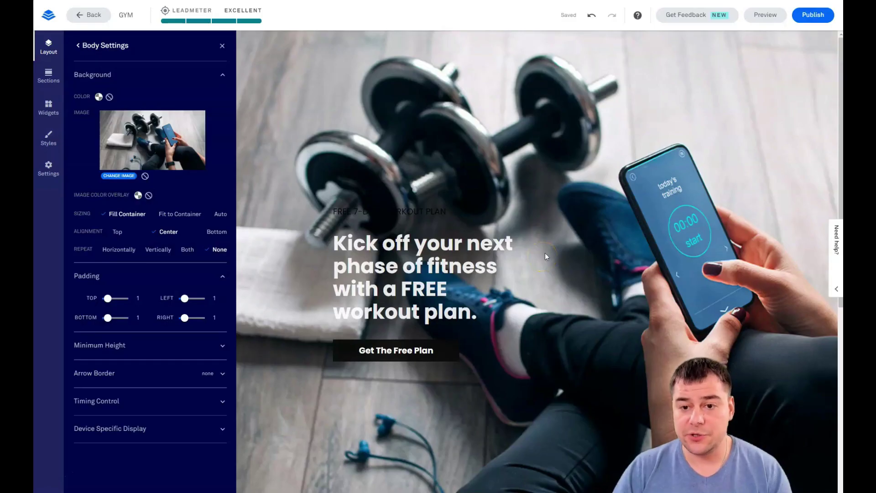
scroll(631, 261, down, 3)
scroll(627, 256, up, 3)
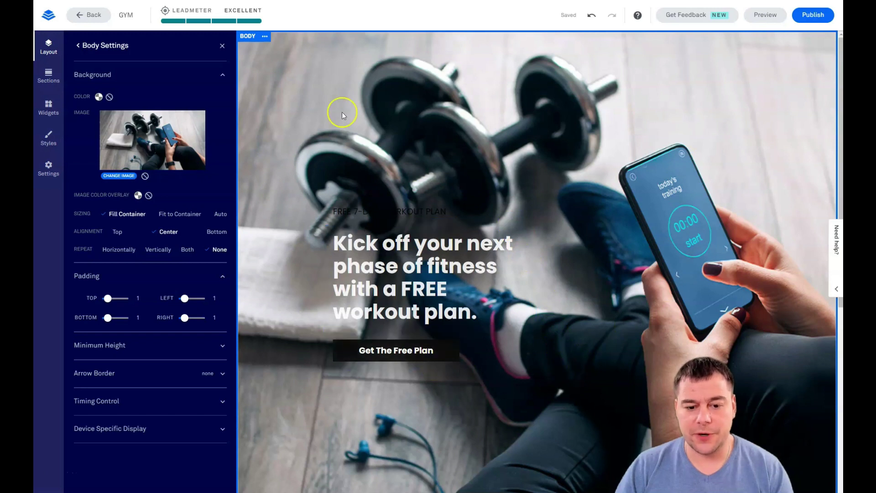
- Reopen Body Settings and set a custom Image Color Overlay of 777676 at 52% opacity
click(222, 45)
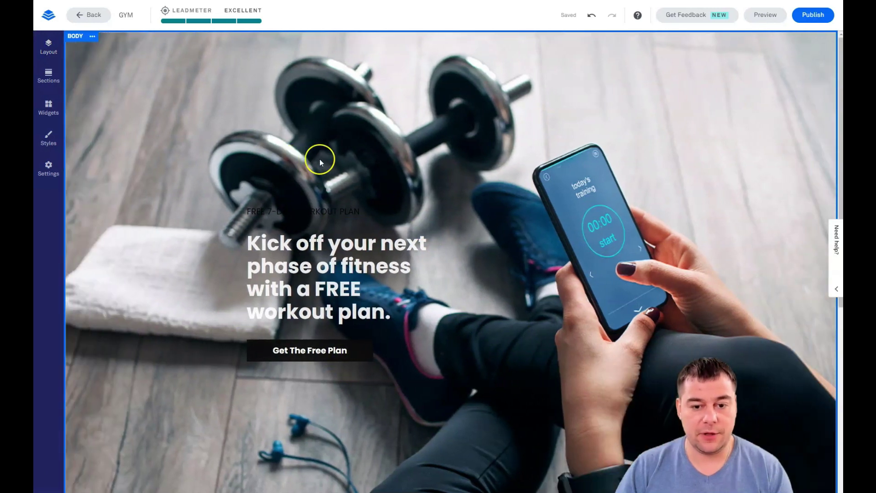
click(92, 40)
click(130, 40)
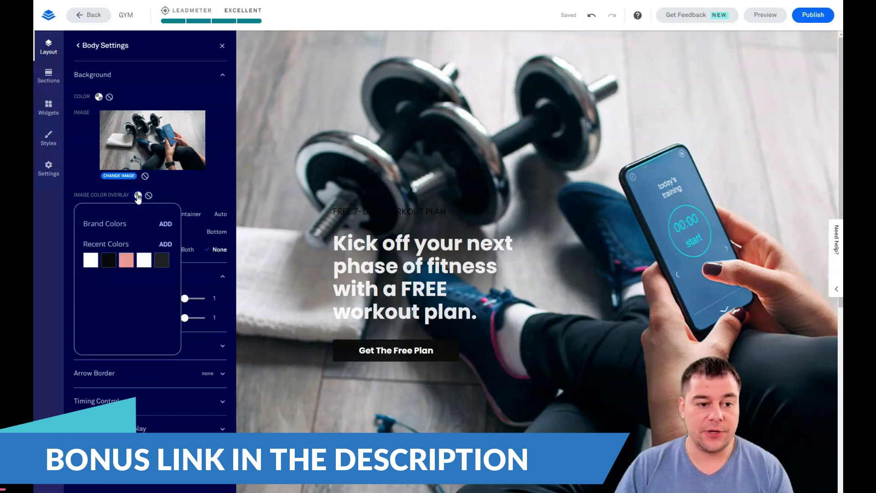
click(165, 223)
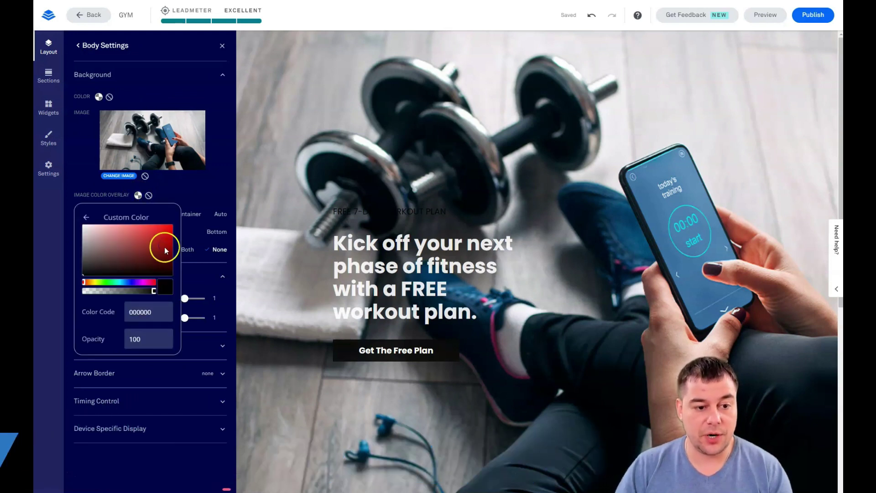
click(153, 293)
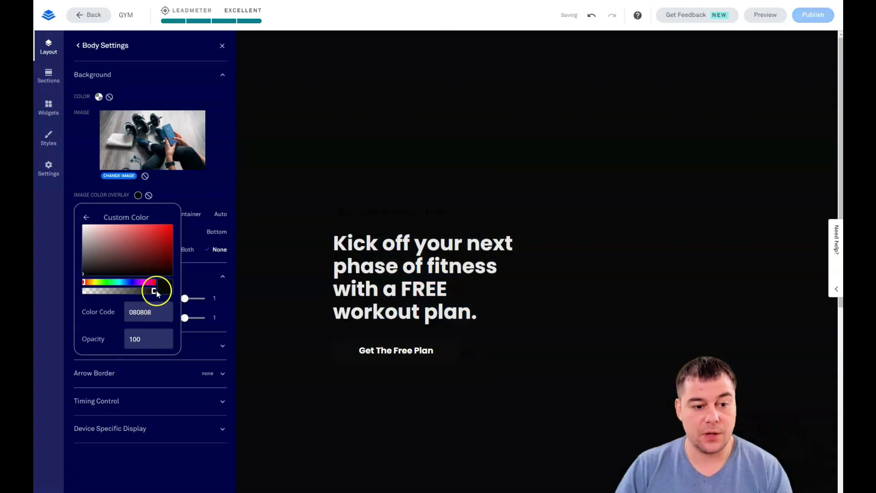
drag(117, 292, 114, 292)
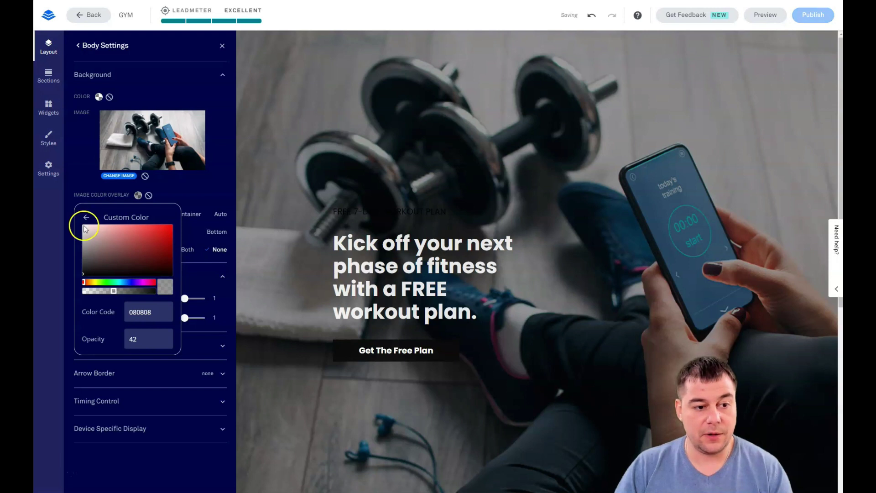
click(85, 228)
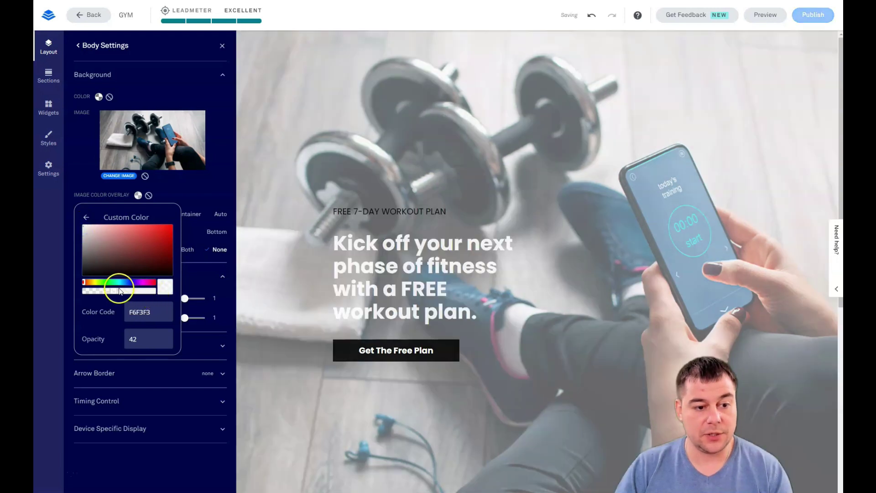
drag(88, 258, 85, 252)
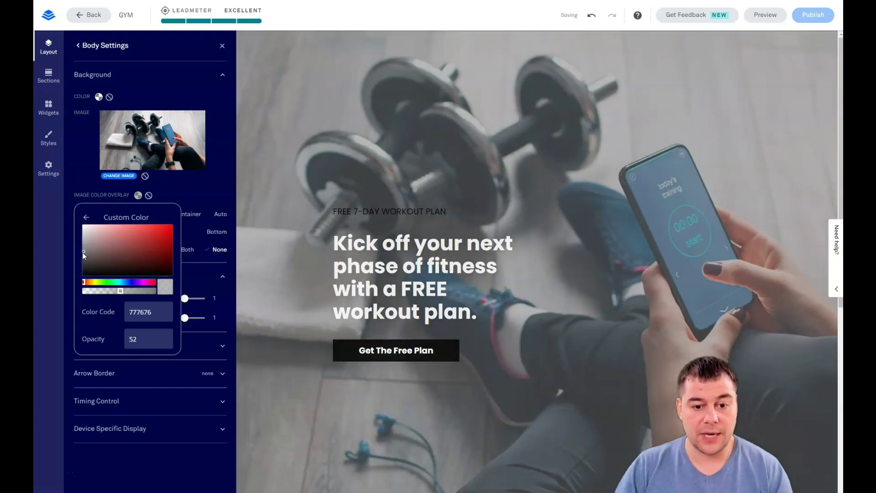
click(397, 213)
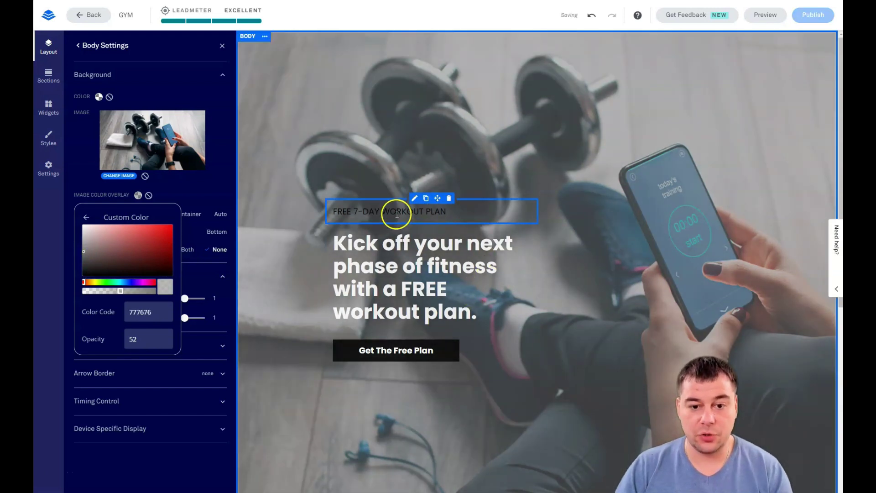
- Select the FREE 7-DAY WORKOUT PLAN label text and colour it white from Recent Colors
click(454, 213)
drag(455, 214, 331, 213)
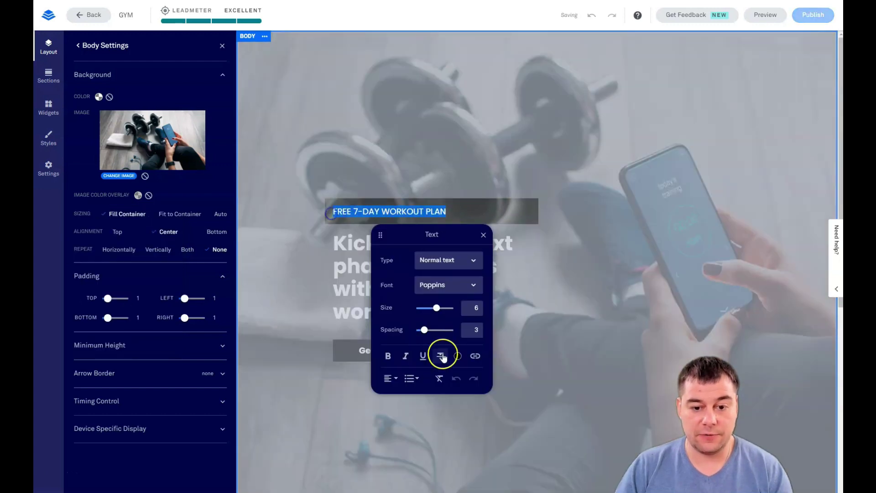
click(458, 357)
click(456, 297)
click(462, 178)
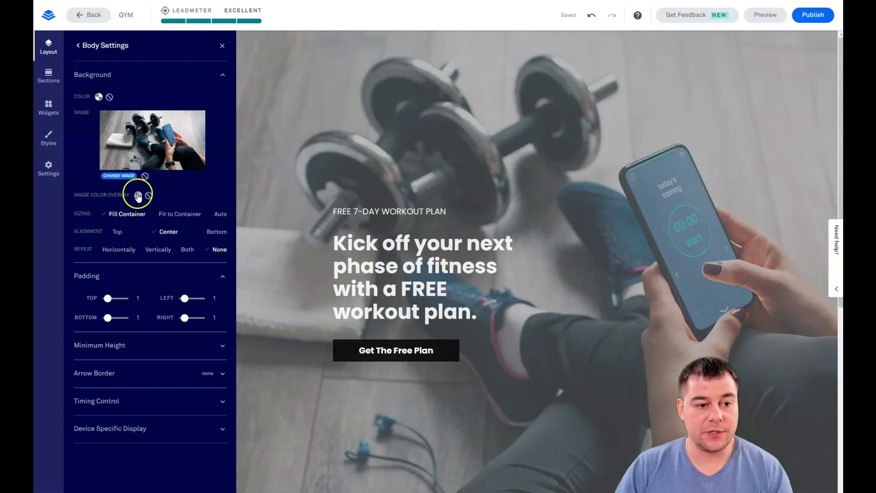
- Try Minimum Height Auto, 50% and 75%, then set it to Full
click(223, 348)
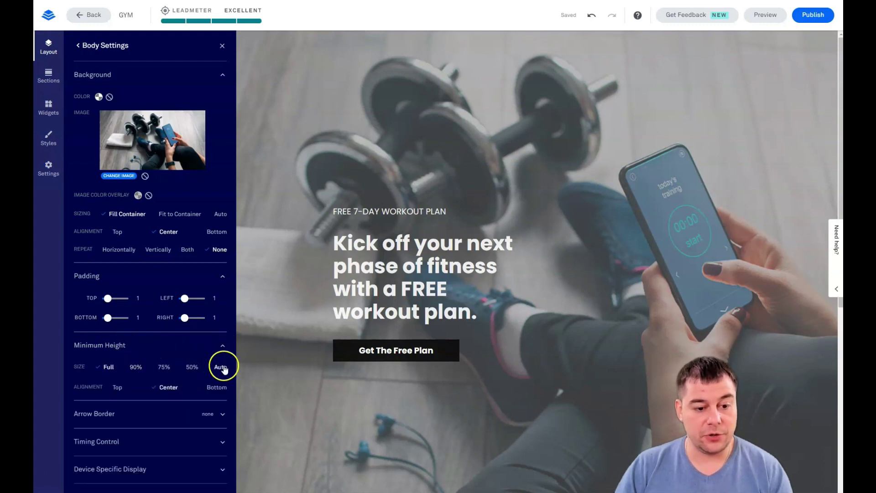
click(221, 368)
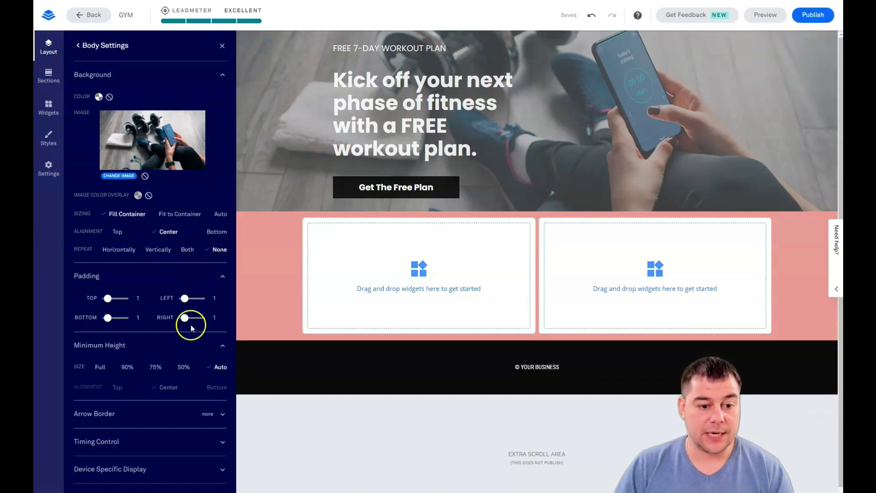
click(184, 371)
click(156, 368)
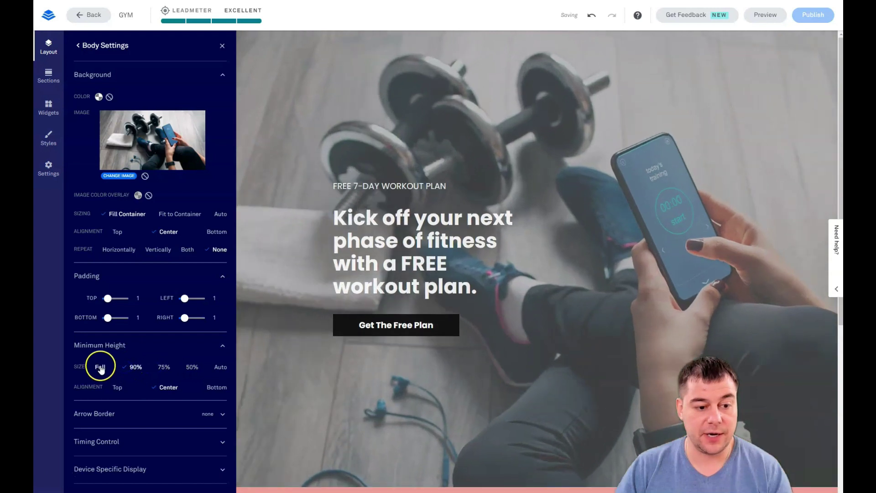
click(100, 368)
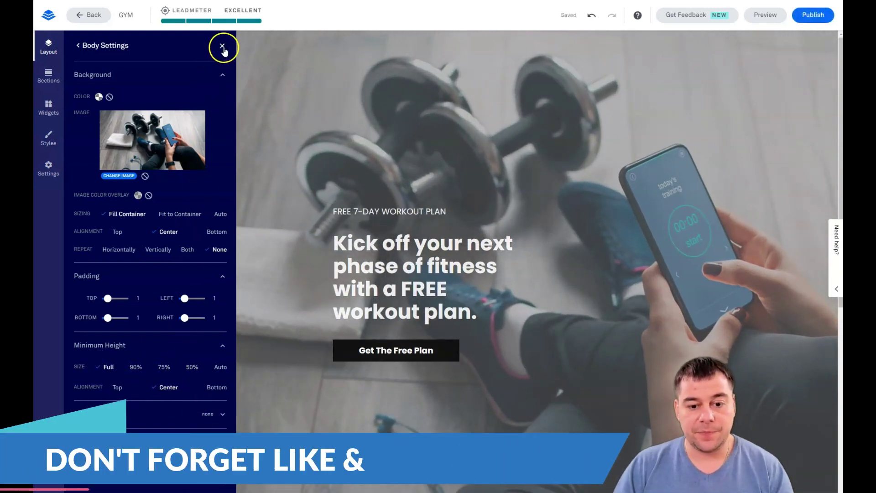
- Close Body Settings, reopen them from the body section's menu, and close them again
click(223, 48)
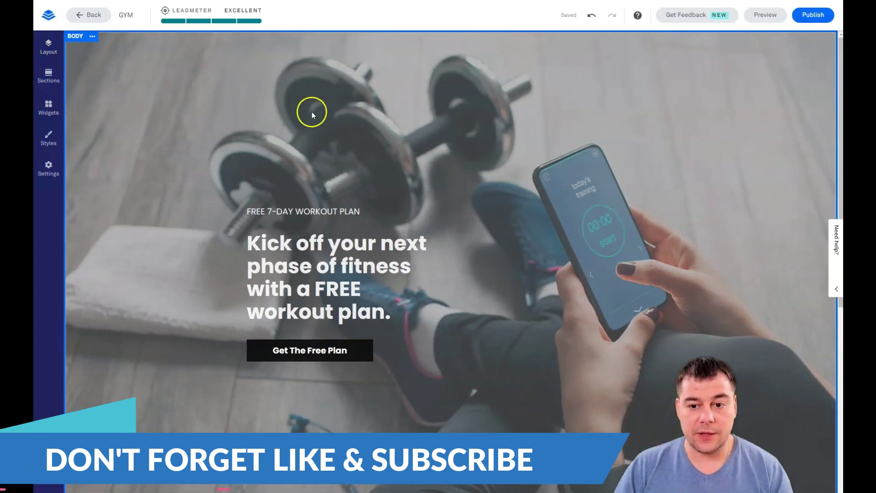
click(93, 36)
click(113, 39)
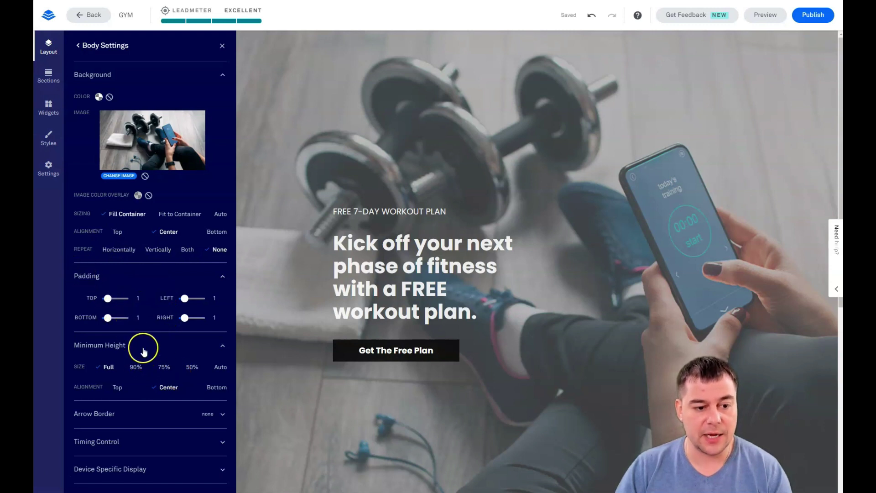
click(222, 46)
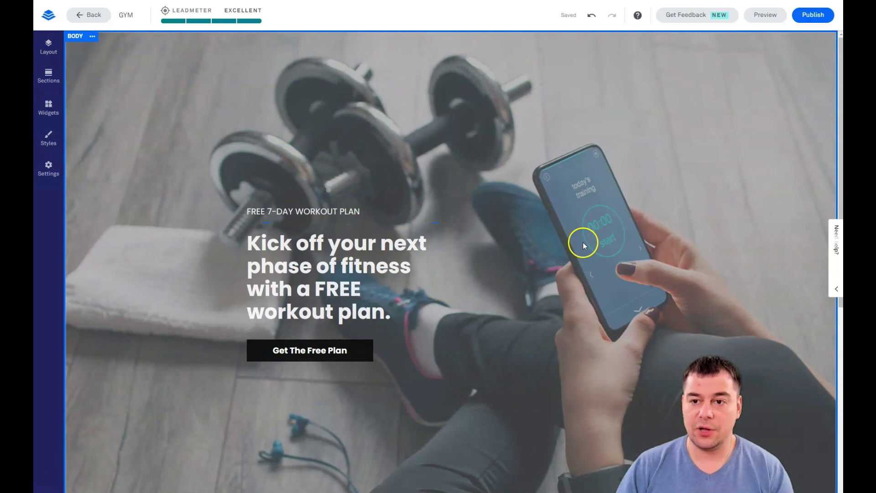
- Review the pink section's Edit Section Settings, then bring up the page-wide Styles panel
scroll(582, 242, down, 2)
scroll(548, 226, down, 5)
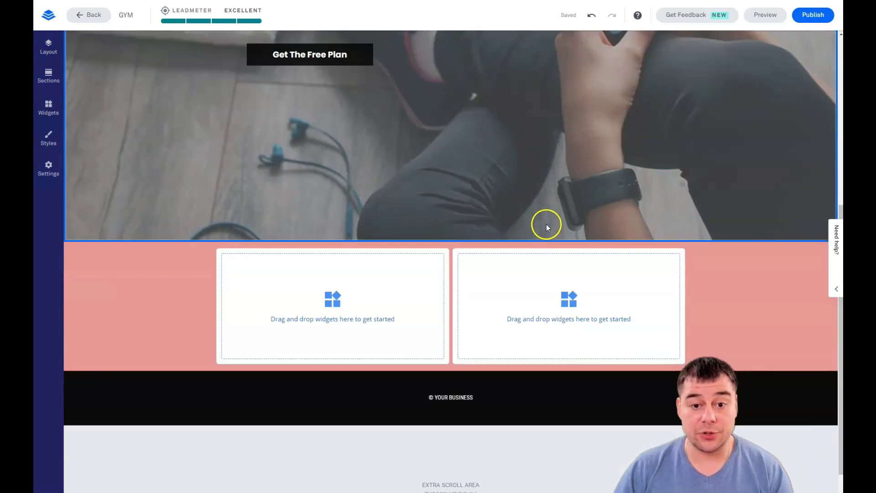
scroll(530, 225, up, 2)
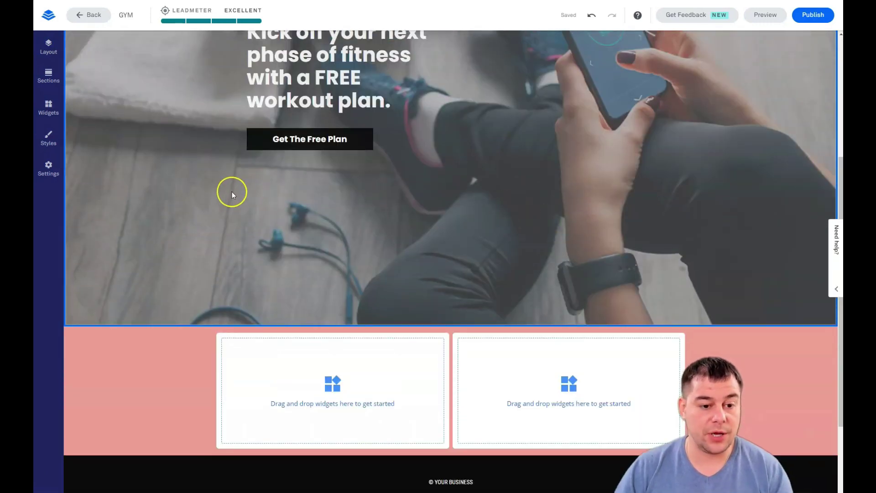
scroll(228, 199, up, 5)
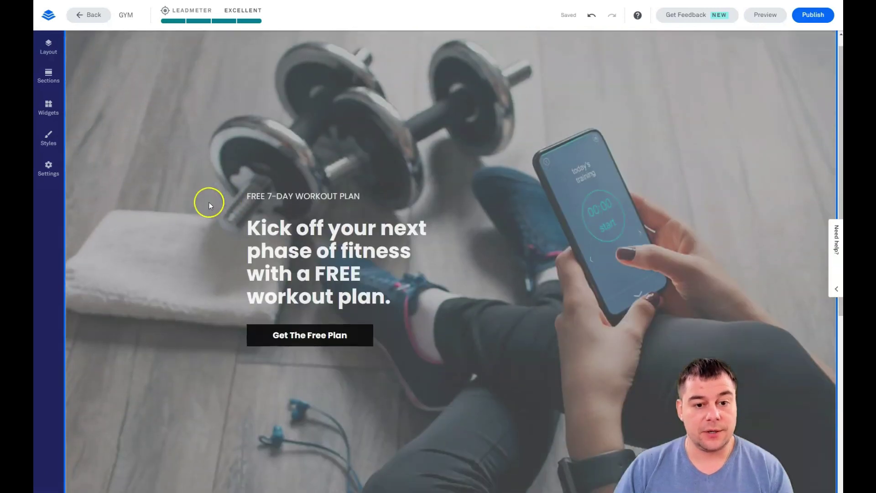
scroll(209, 202, down, 5)
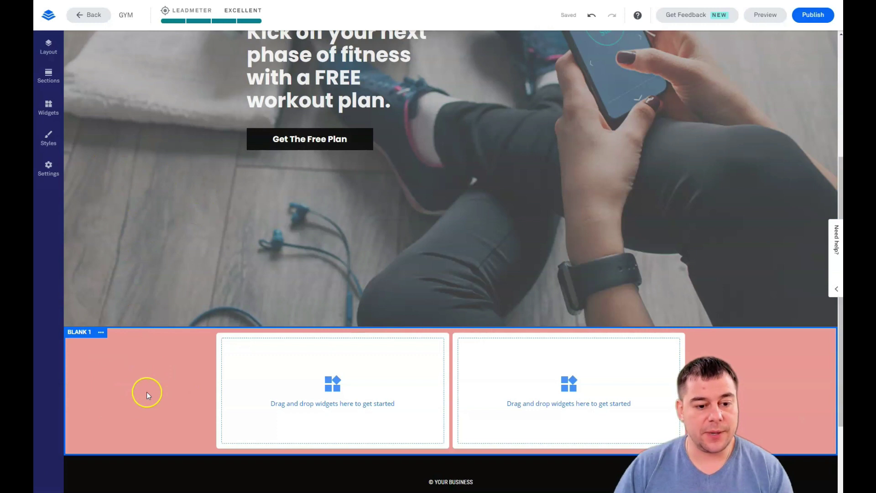
click(101, 332)
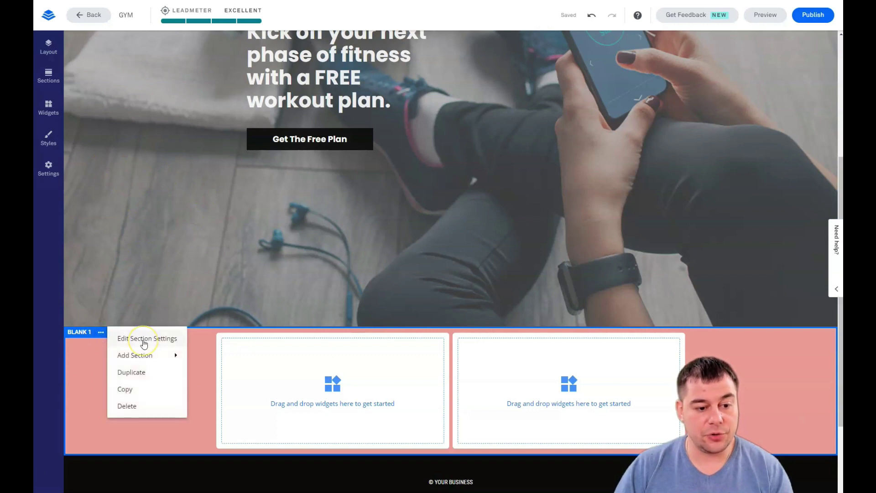
click(144, 340)
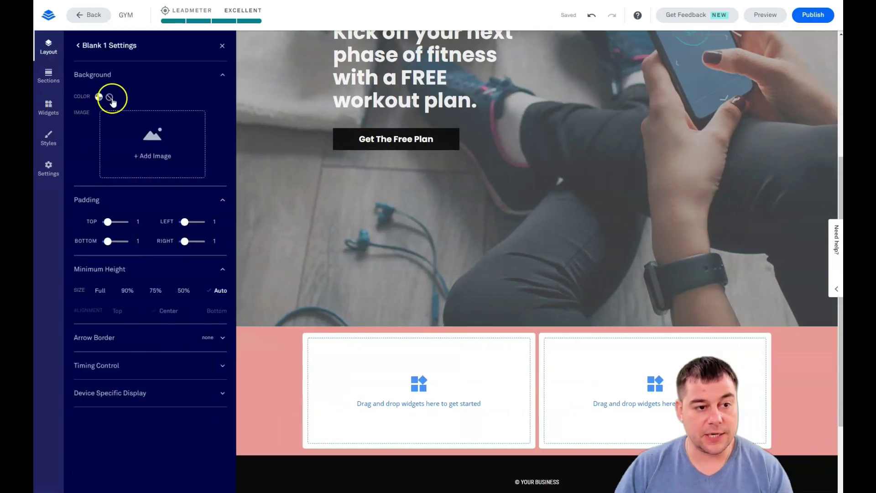
click(222, 46)
click(49, 140)
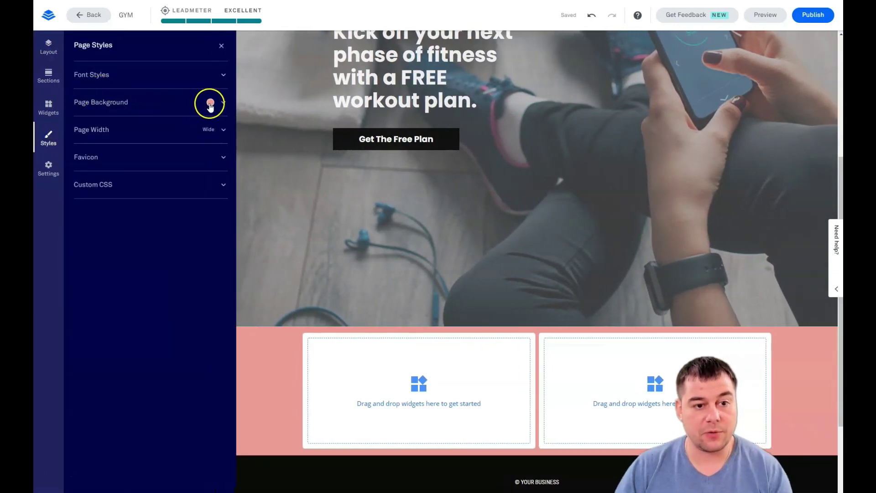
- Replace the pink Page Background colour with the recent grey swatch and close Page Styles
click(223, 104)
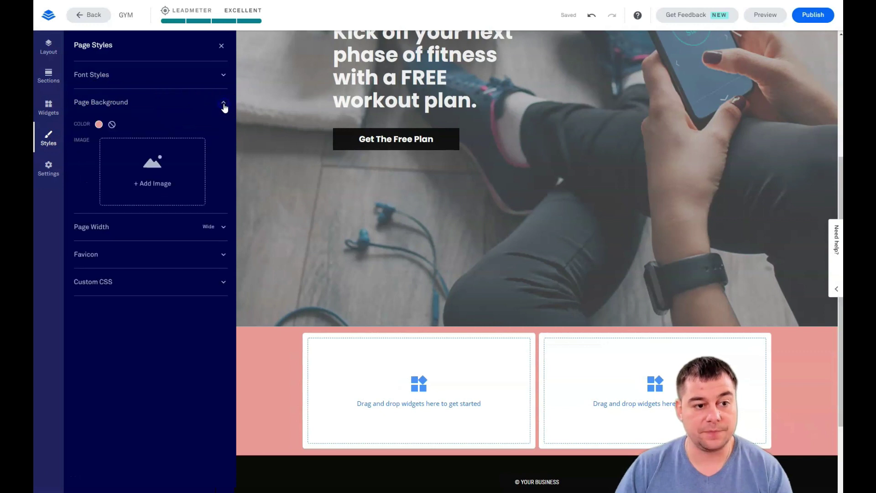
click(112, 126)
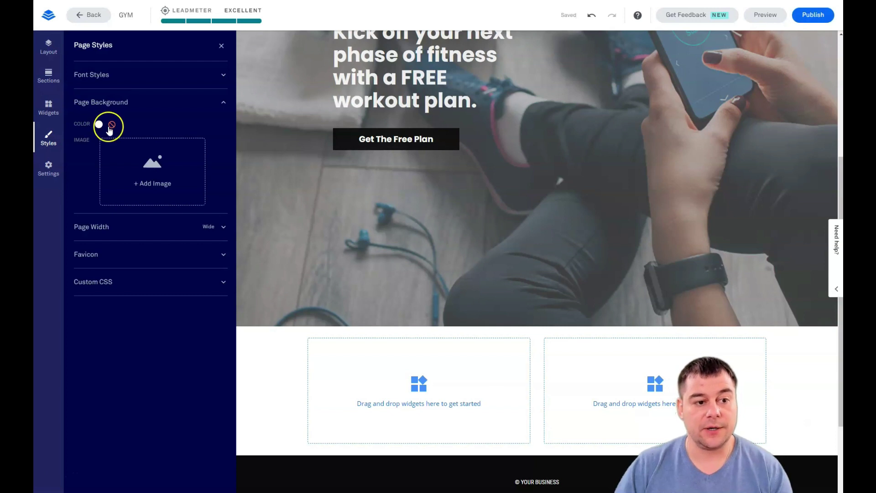
click(98, 125)
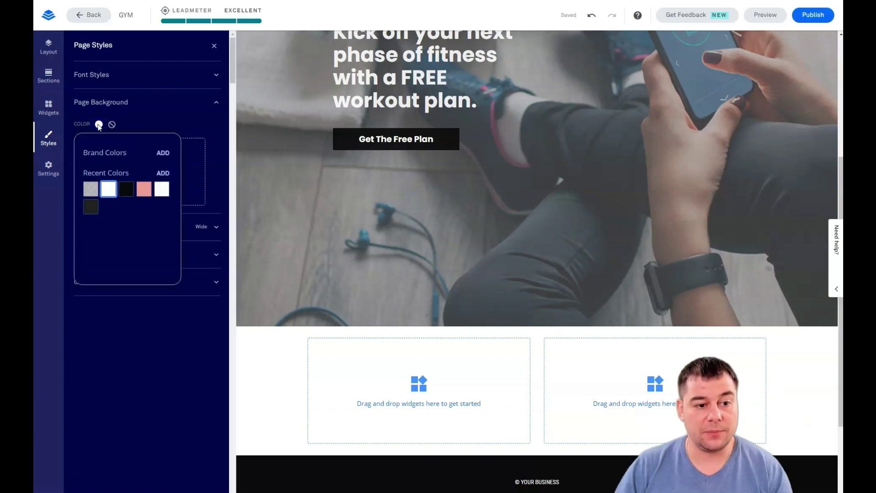
click(91, 190)
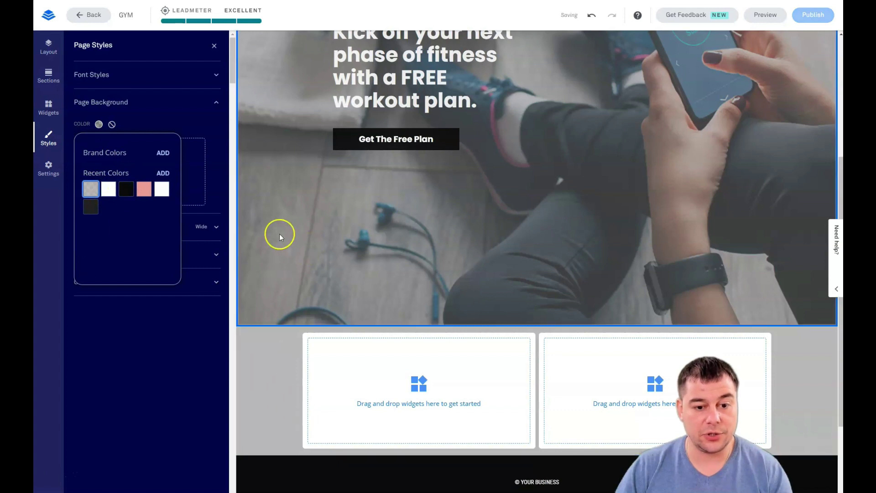
click(189, 108)
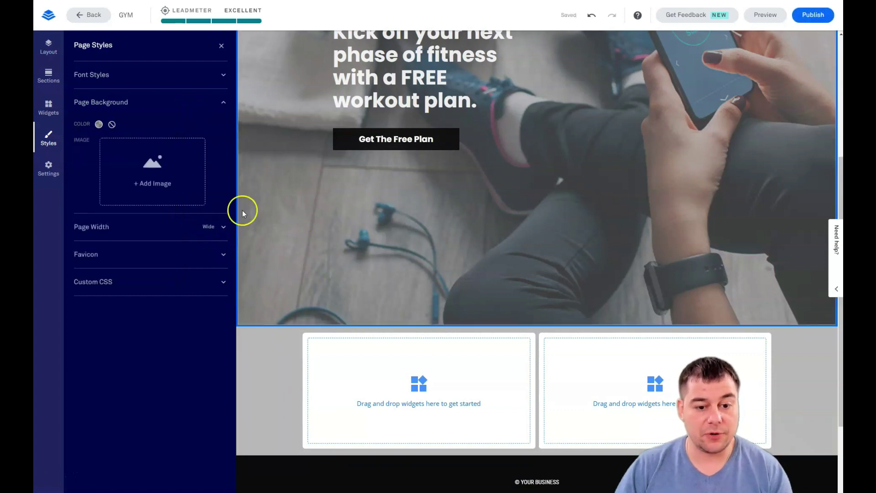
scroll(310, 219, up, 2)
scroll(318, 225, down, 3)
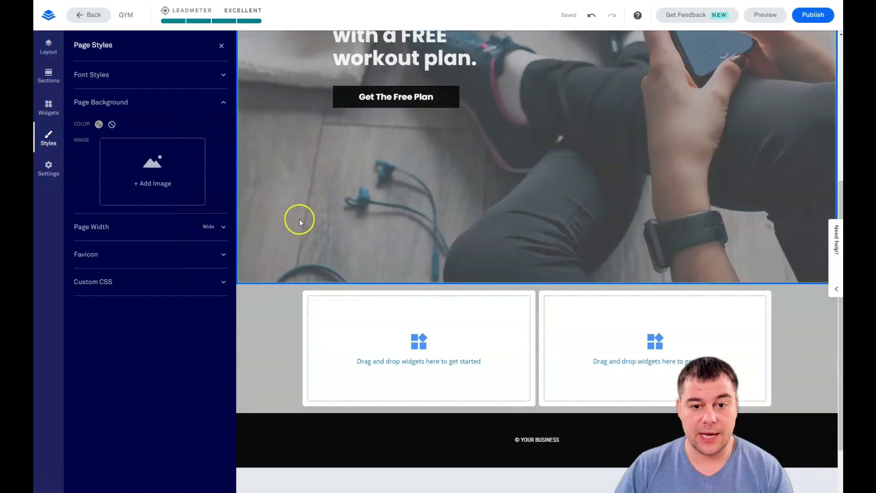
scroll(295, 218, up, 4)
scroll(294, 217, down, 4)
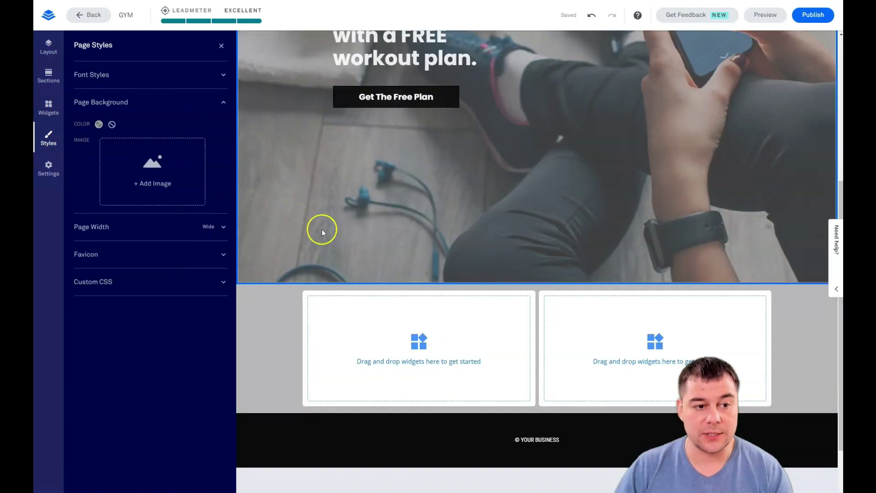
click(221, 46)
- Set the blank two-column section's Minimum Height to 50%, then return to the widget list
click(48, 108)
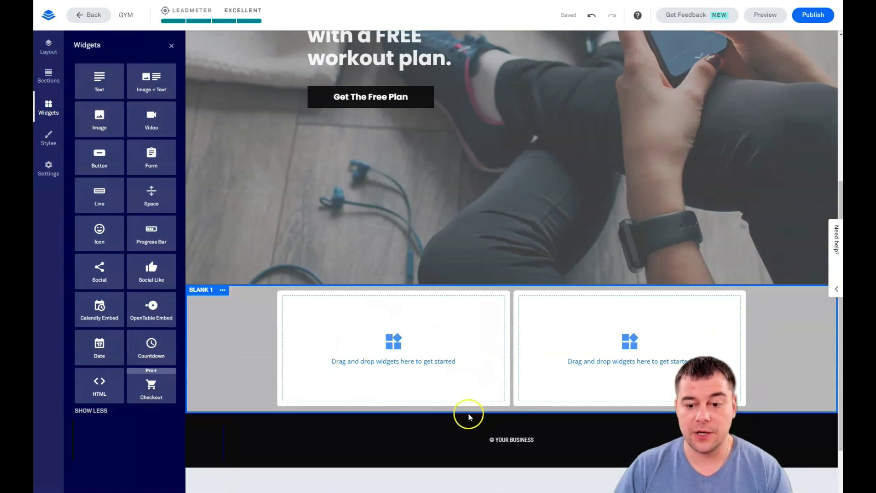
click(222, 289)
click(262, 297)
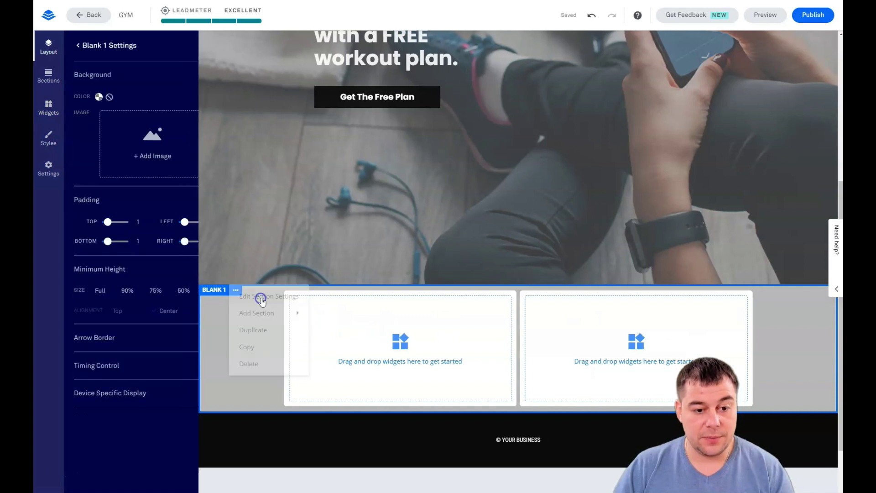
click(181, 297)
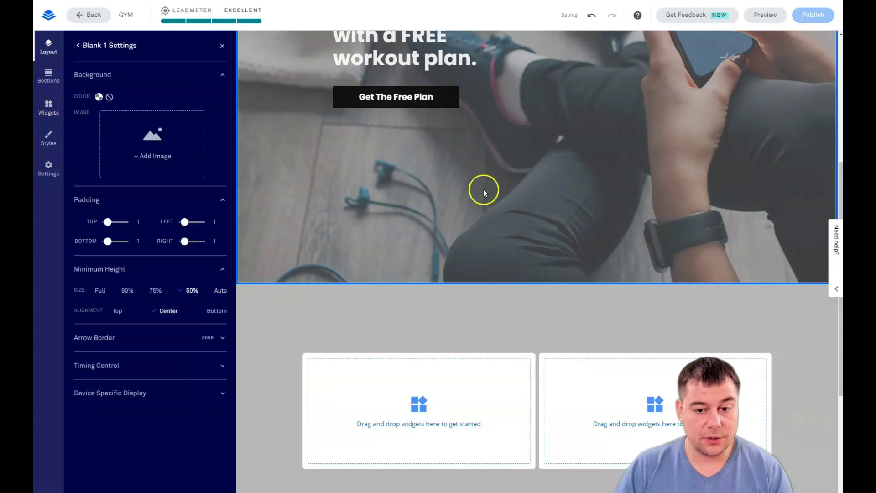
scroll(473, 192, down, 4)
scroll(473, 192, up, 1)
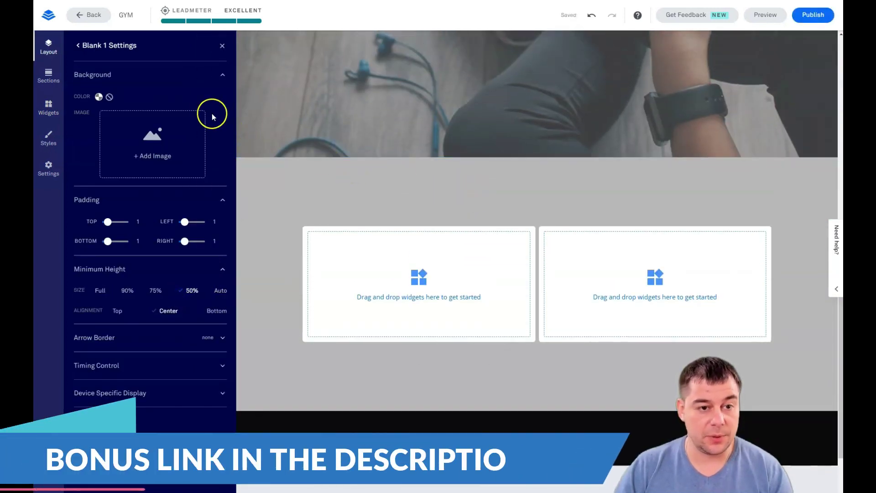
click(222, 46)
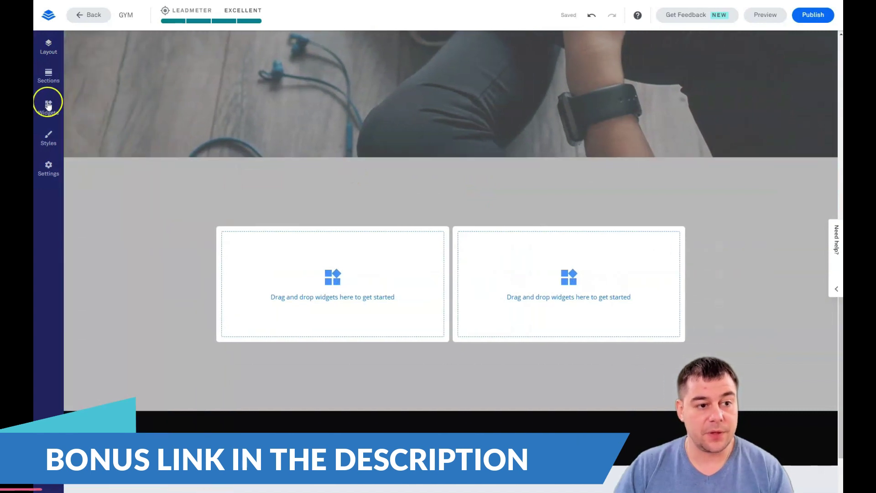
click(47, 105)
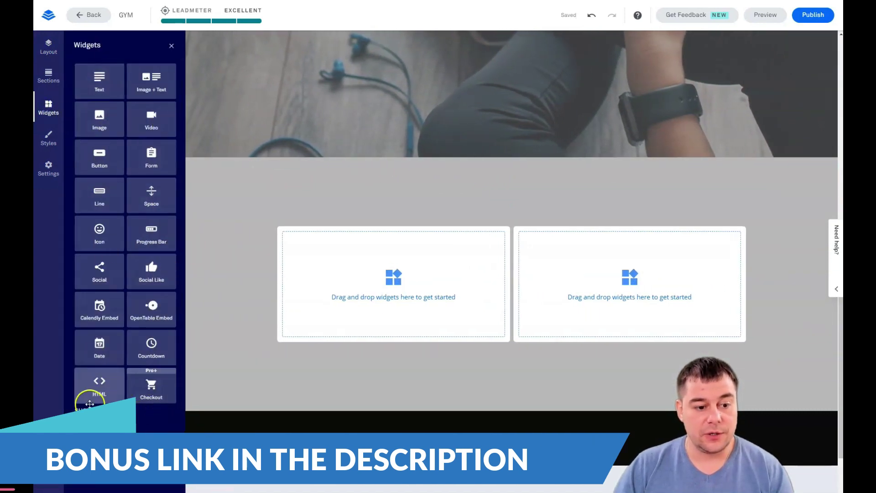
click(87, 410)
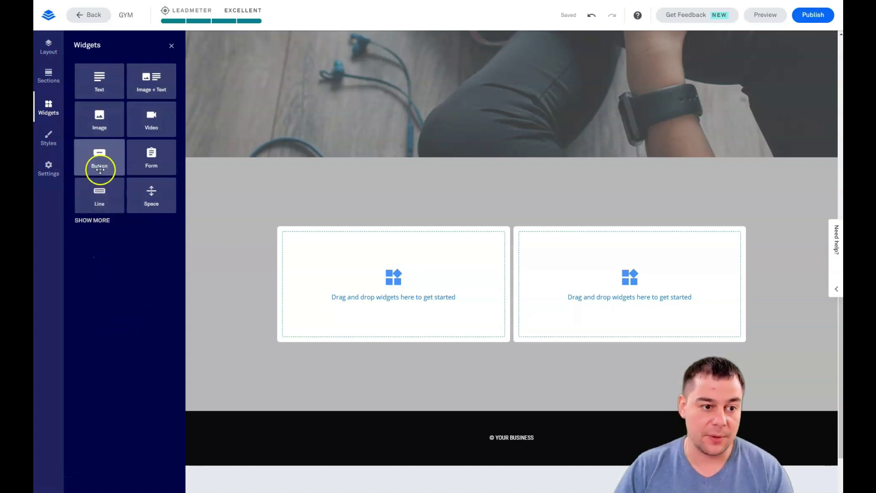
- Drop a Video widget into the left column and a Sign Up button into the right
drag(150, 118, 377, 272)
drag(152, 175, 664, 268)
scroll(603, 279, up, 3)
scroll(602, 273, up, 2)
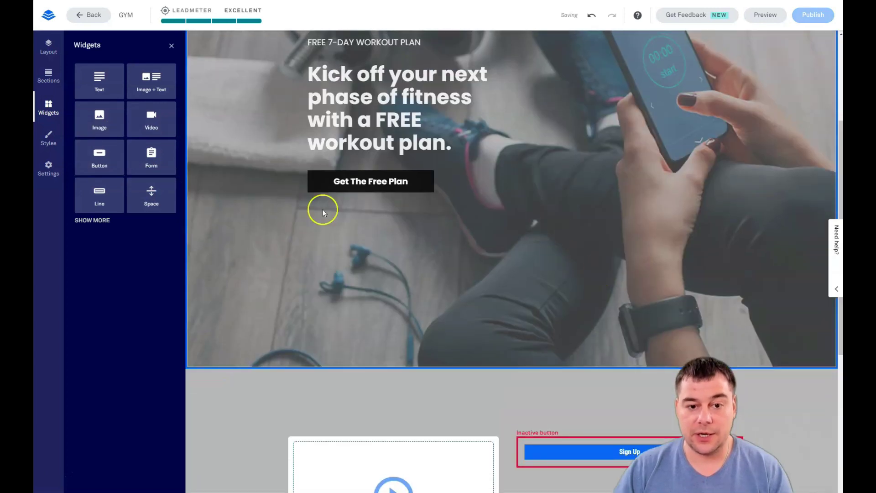
scroll(611, 292, down, 4)
mouse_move(610, 293)
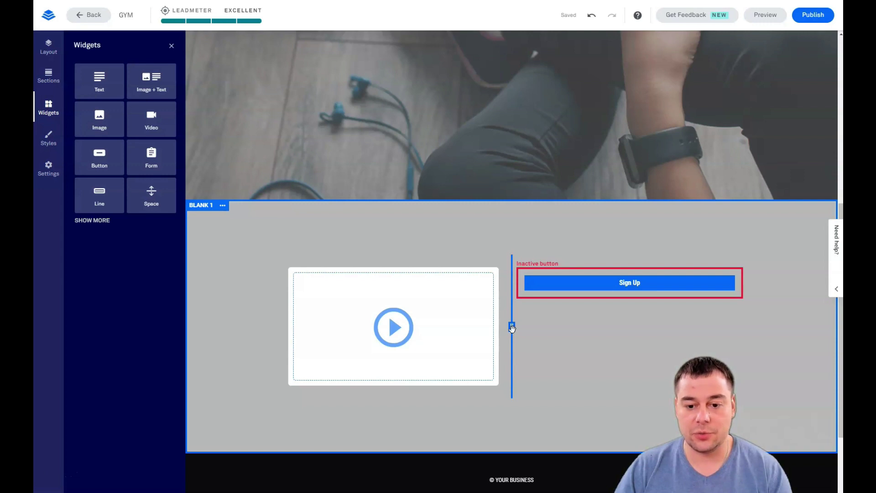
- Drag the column divider rightward so the video column is wider than the button column
drag(532, 332, 649, 337)
click(630, 319)
click(732, 327)
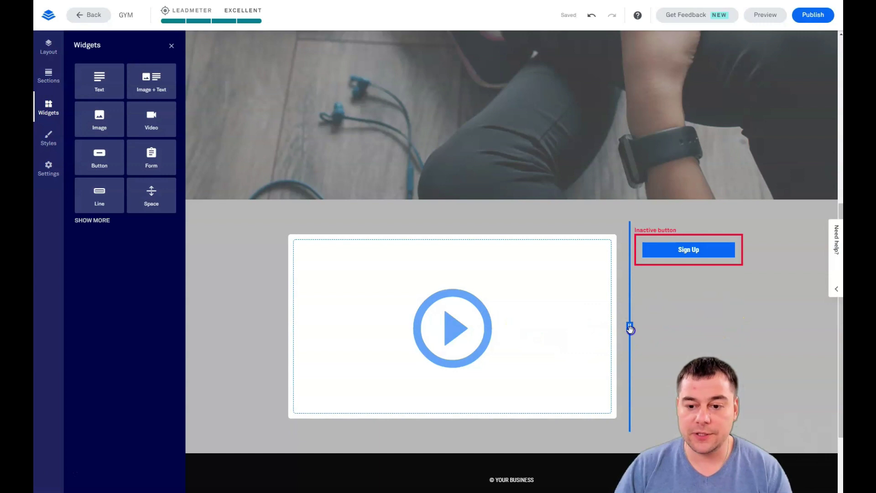
drag(626, 328, 647, 327)
- Drop a Space widget above the Sign Up button to push it lower beside the video
click(556, 271)
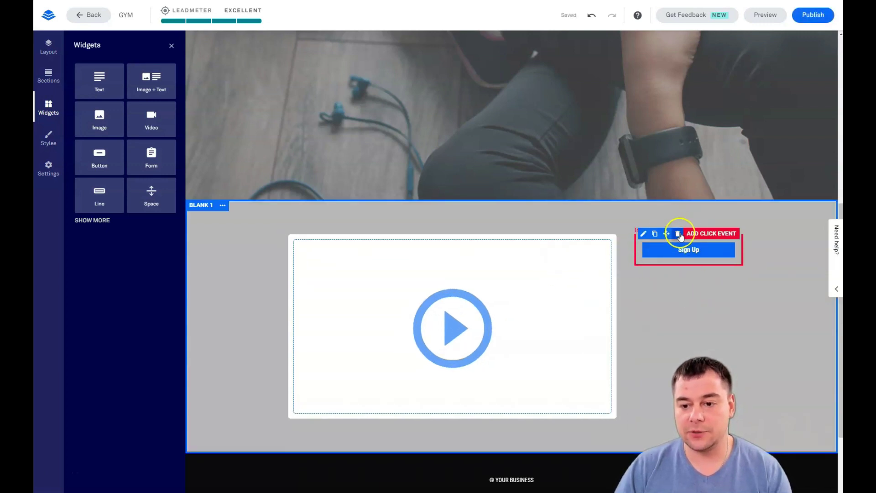
drag(143, 200, 698, 291)
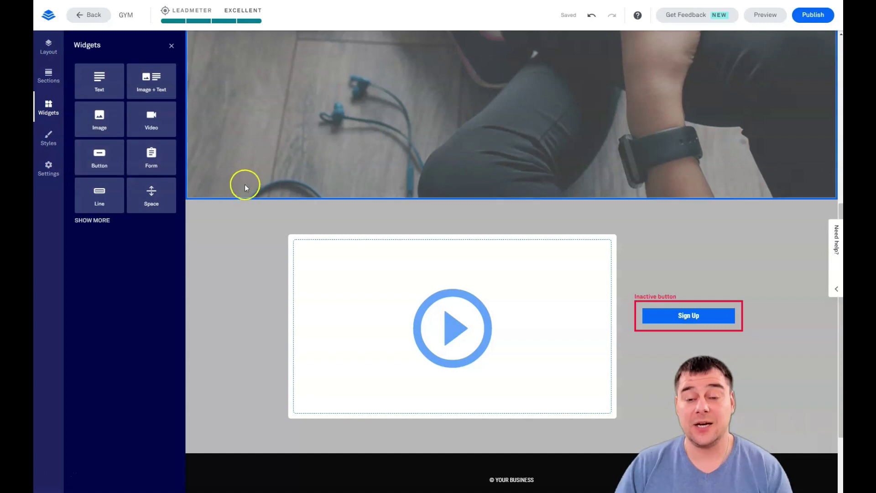
mouse_move(694, 234)
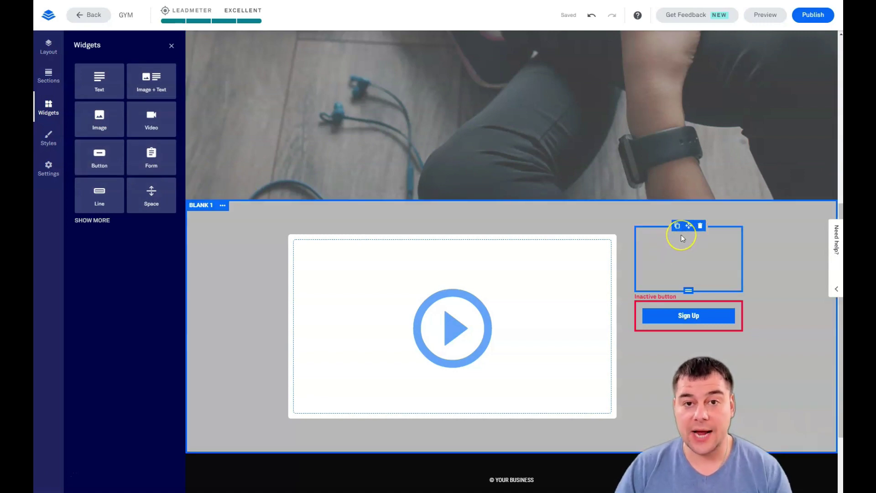
scroll(682, 237, up, 5)
scroll(682, 238, down, 5)
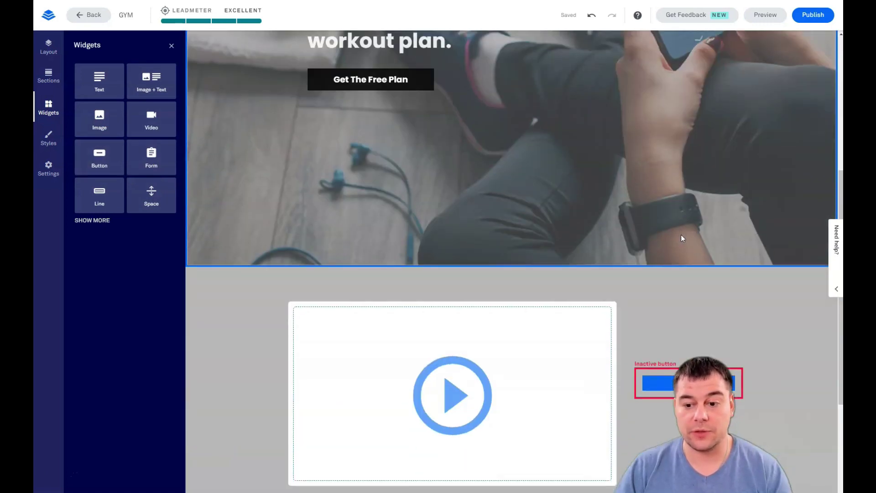
scroll(683, 238, down, 1)
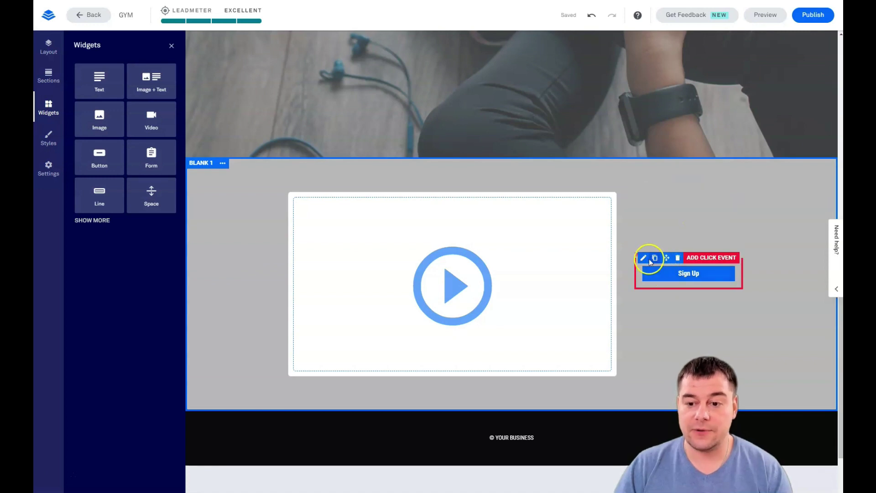
- Set the Sign Up button's background colour to black from the recent colours
click(648, 260)
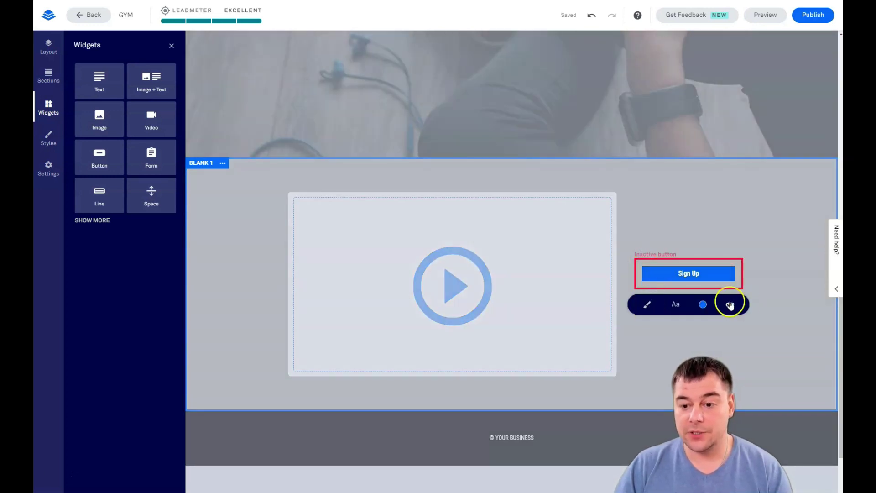
click(704, 305)
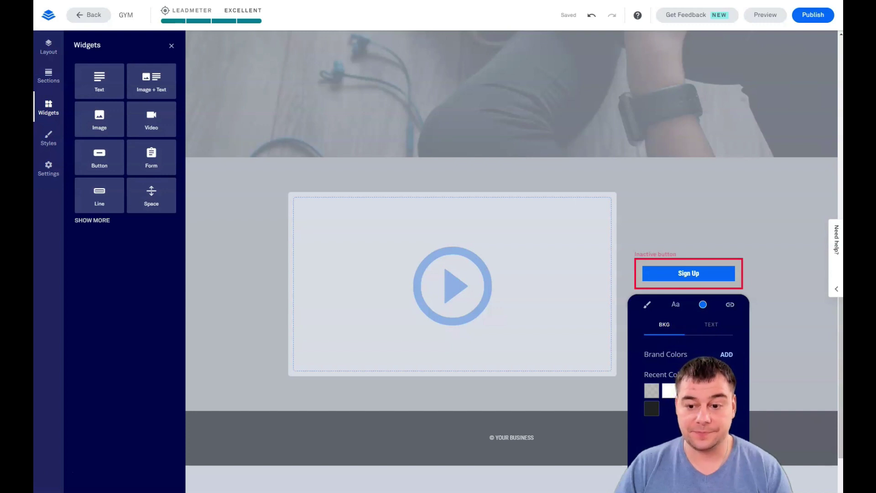
click(688, 390)
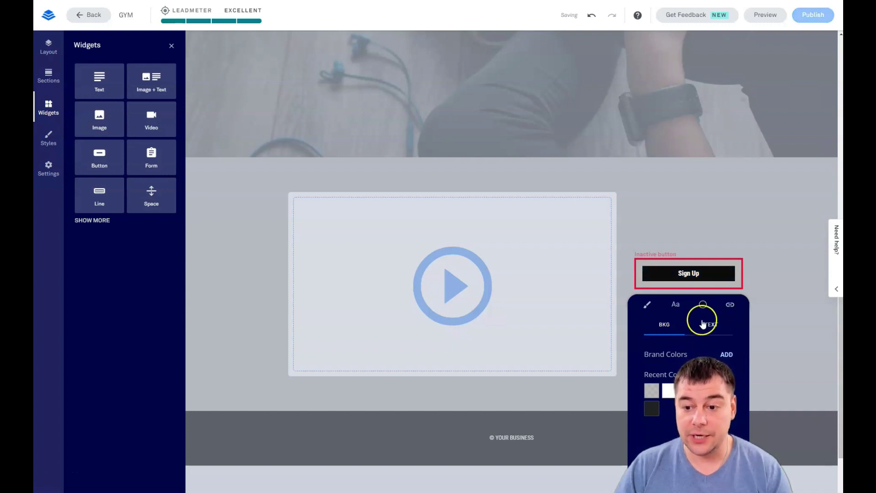
scroll(694, 258, up, 3)
scroll(693, 258, down, 3)
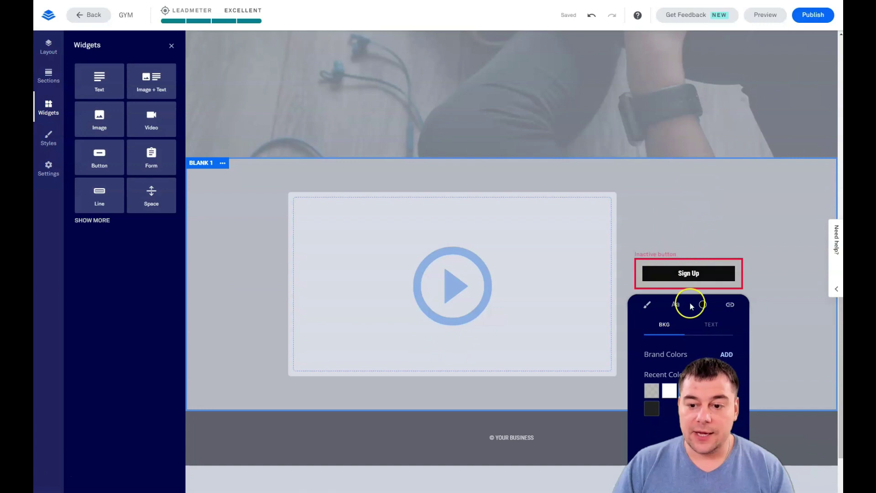
- Give the Sign Up button a click event that opens the 'Pop-up Form' pop-up
click(709, 225)
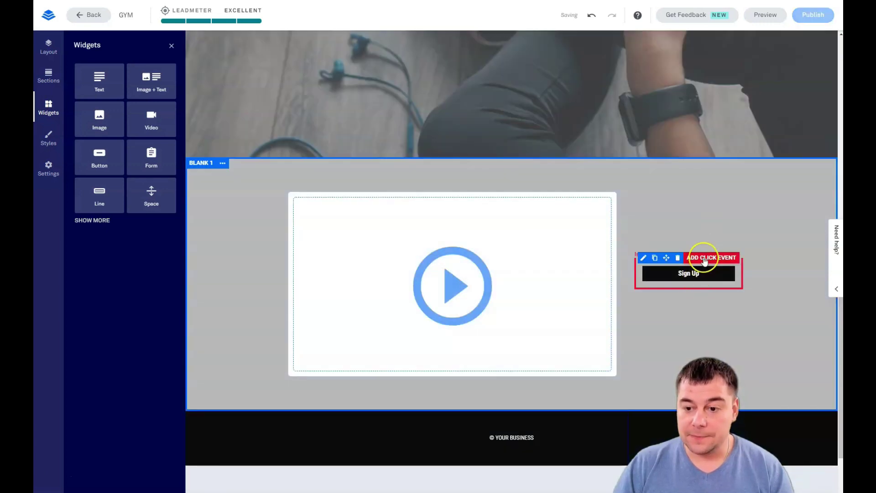
click(705, 258)
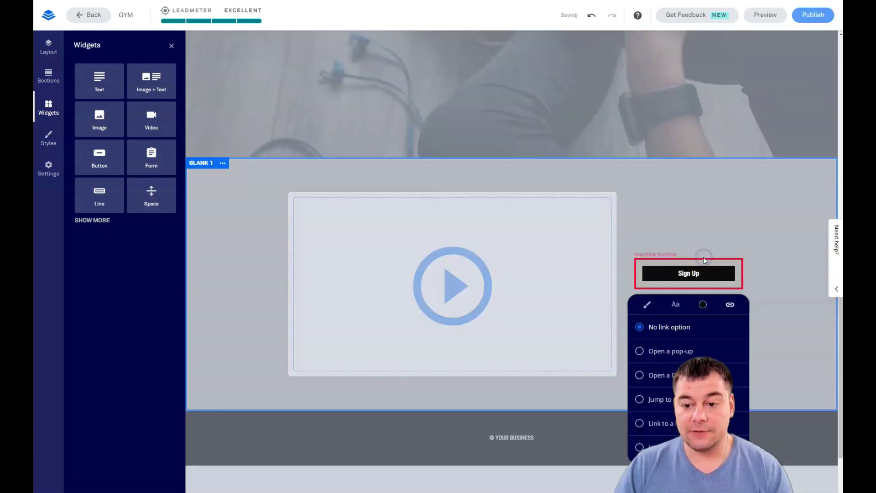
scroll(675, 317, down, 1)
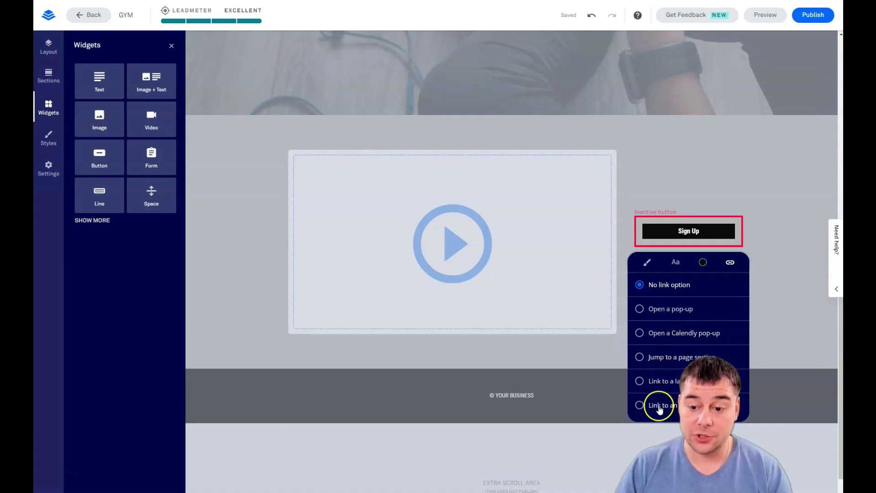
click(641, 309)
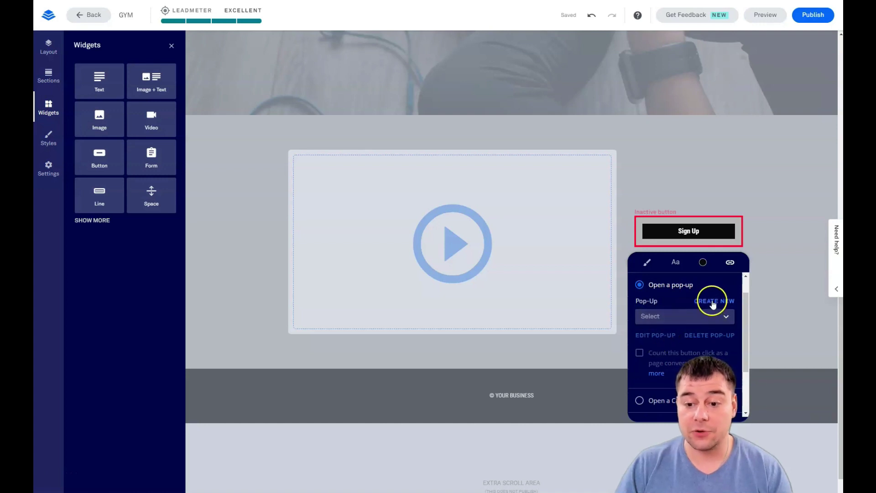
click(726, 318)
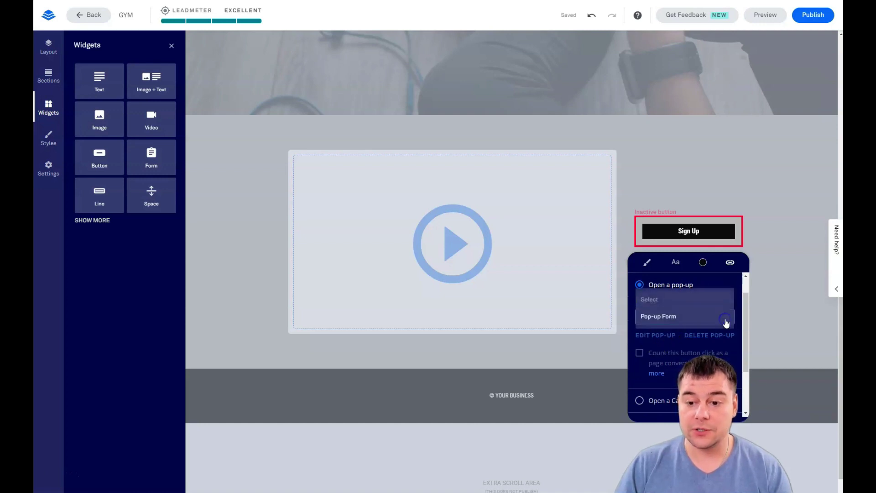
click(656, 318)
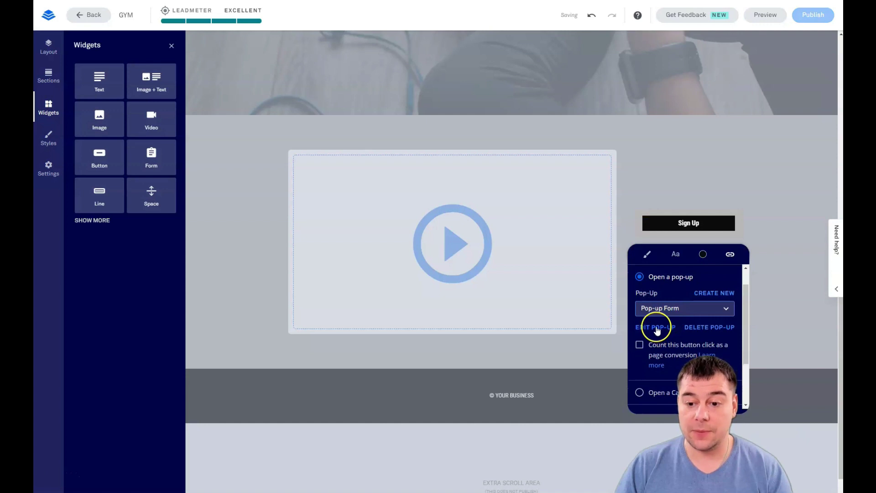
- Open the pop-up, select its form widget, and open Edit Integrations
click(657, 328)
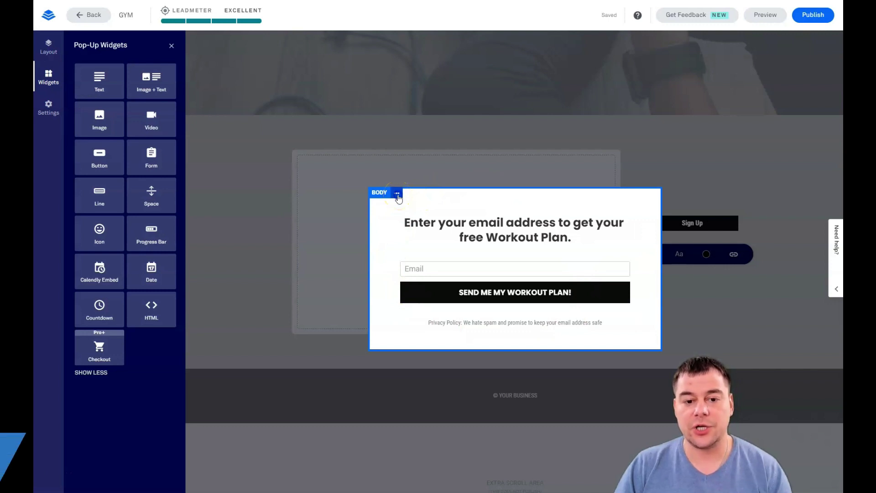
click(397, 194)
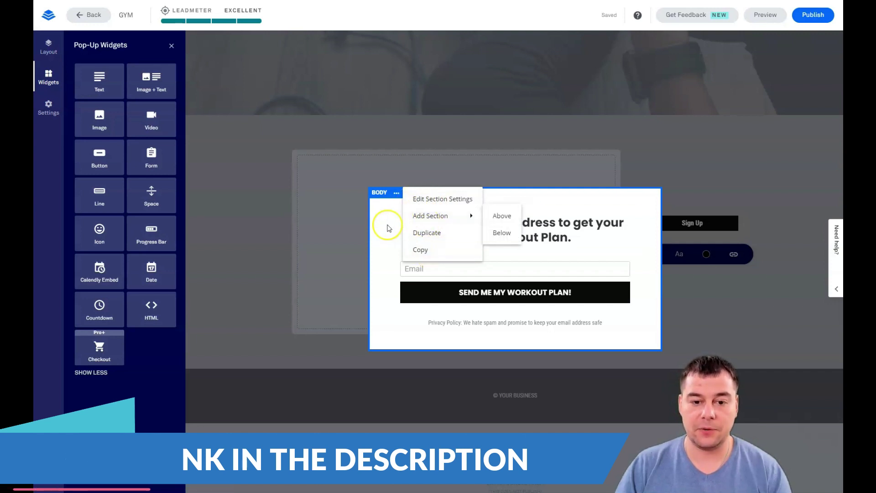
click(386, 262)
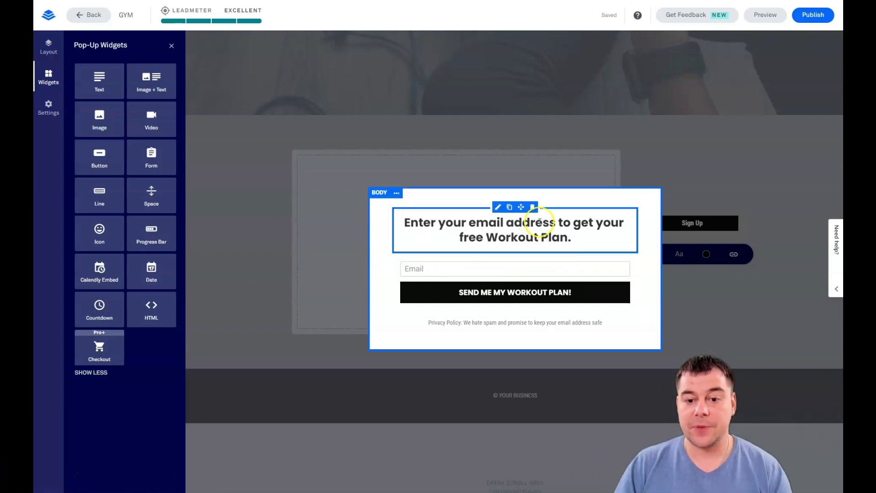
click(528, 255)
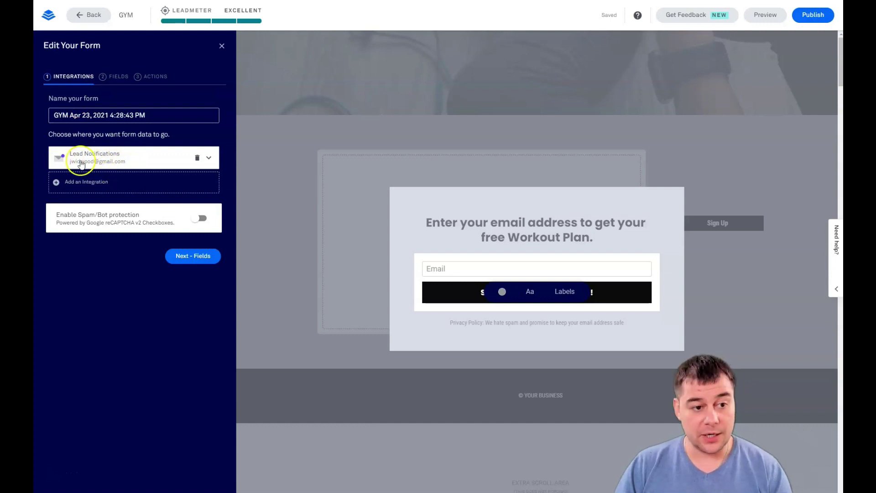
click(72, 182)
click(89, 253)
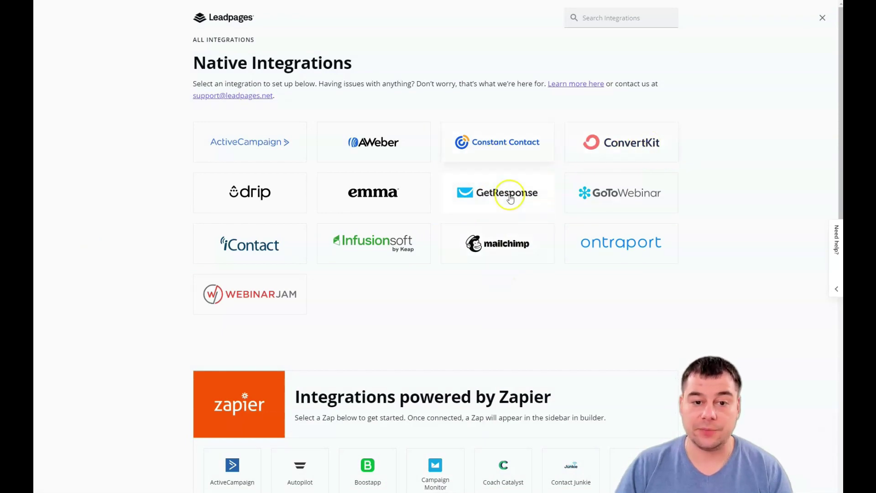
scroll(450, 258, down, 1)
scroll(525, 249, up, 1)
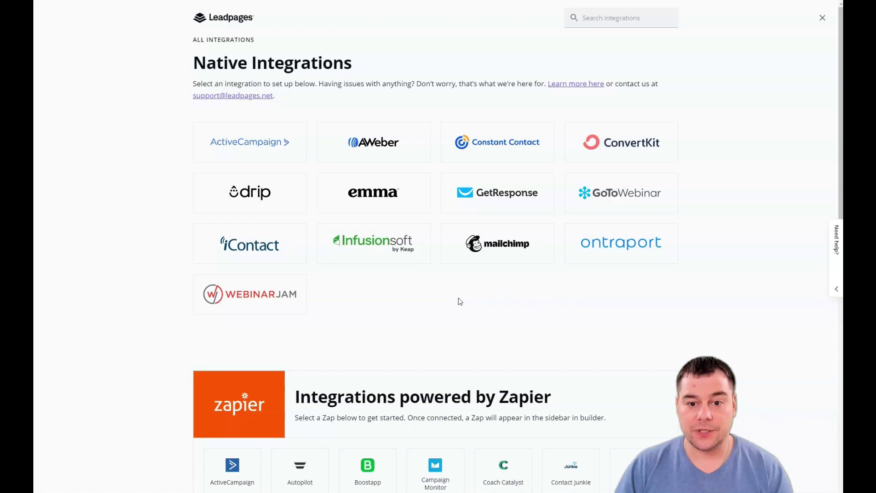
scroll(459, 297, down, 1)
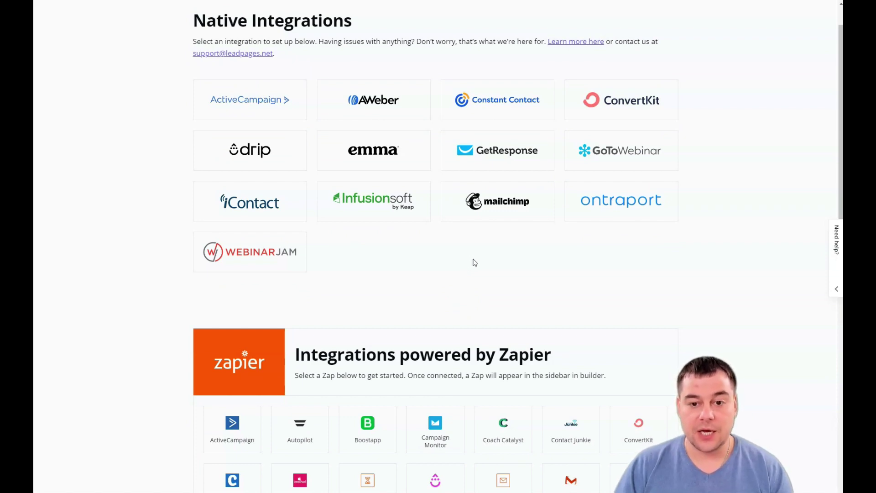
scroll(474, 260, down, 1)
scroll(475, 215, up, 1)
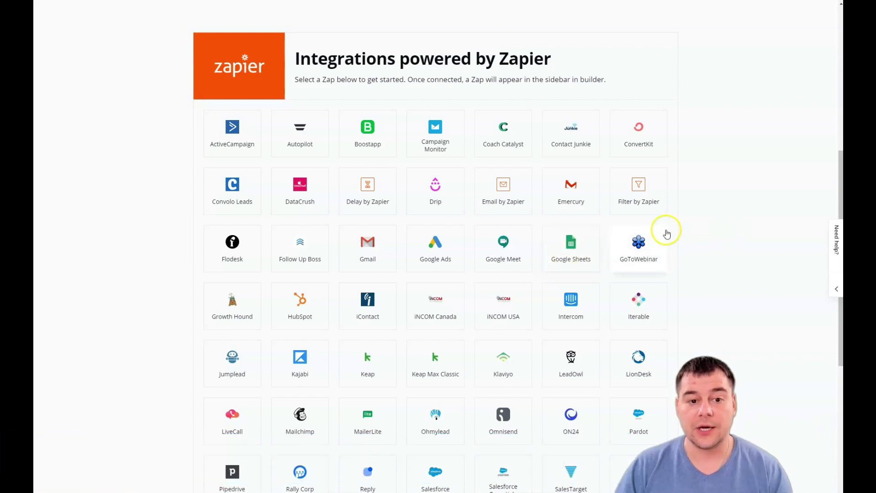
scroll(772, 218, up, 6)
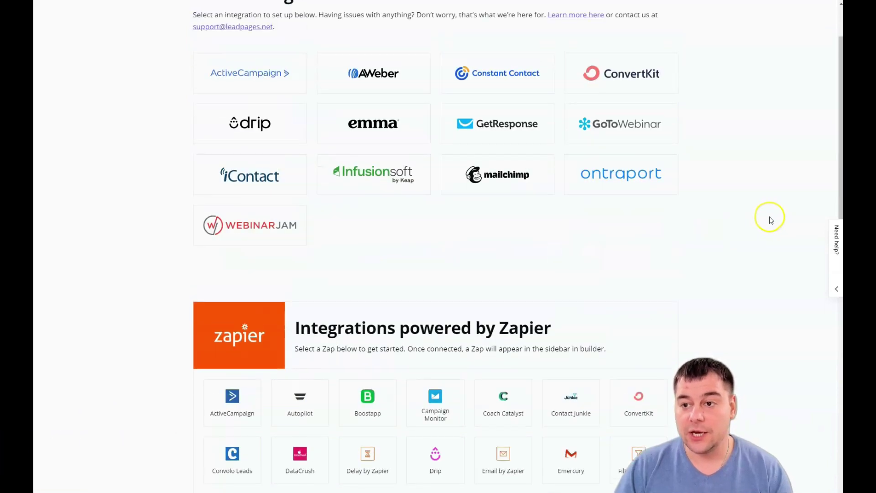
click(821, 21)
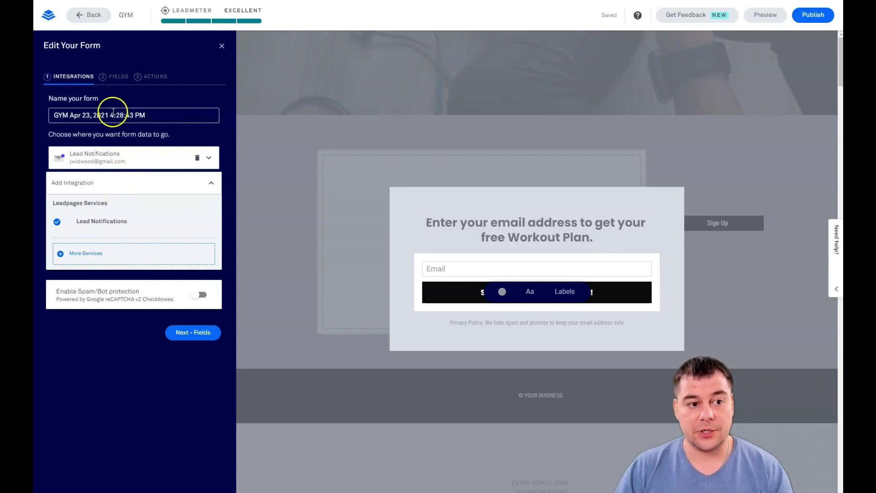
- On the Fields tab, add a First Name field and move it above Email
click(112, 80)
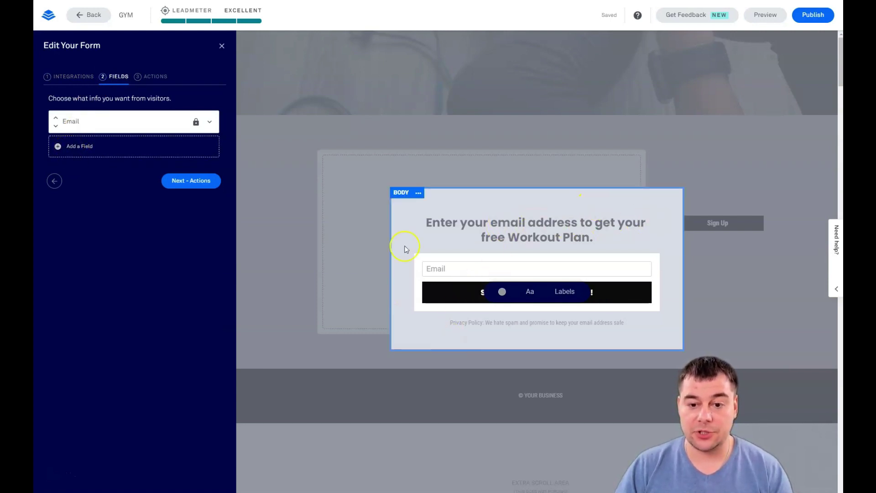
click(57, 146)
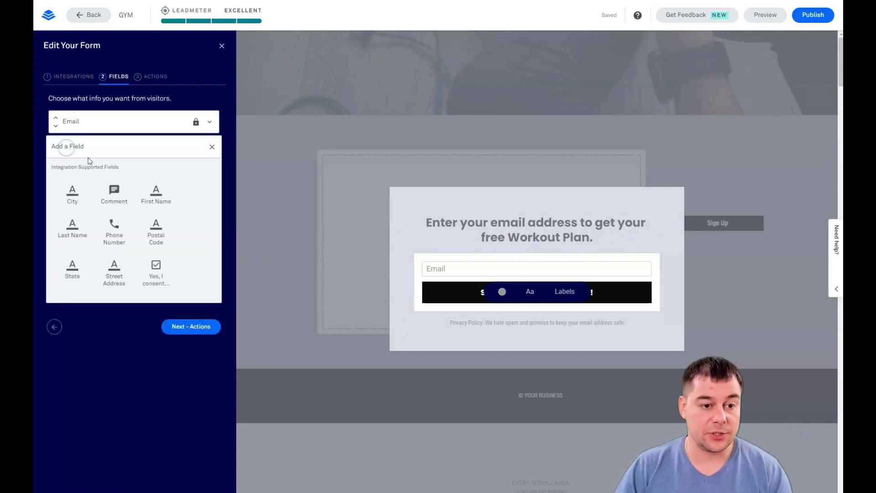
click(155, 202)
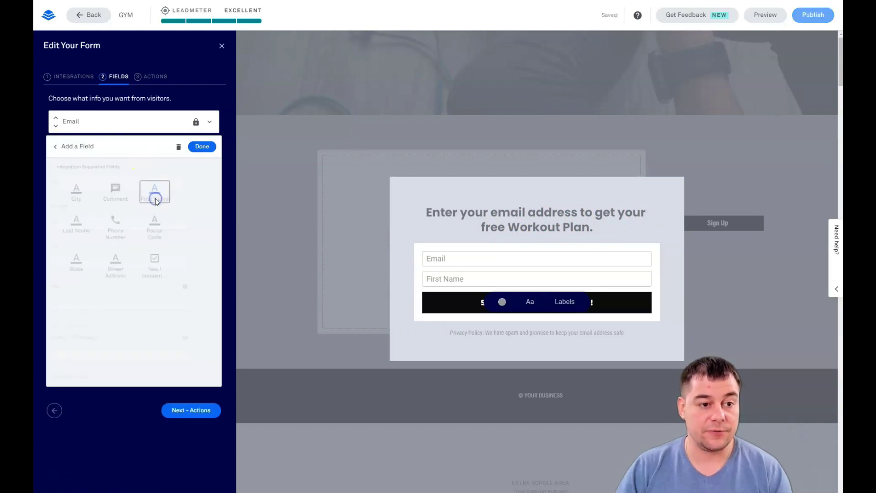
click(202, 146)
click(55, 143)
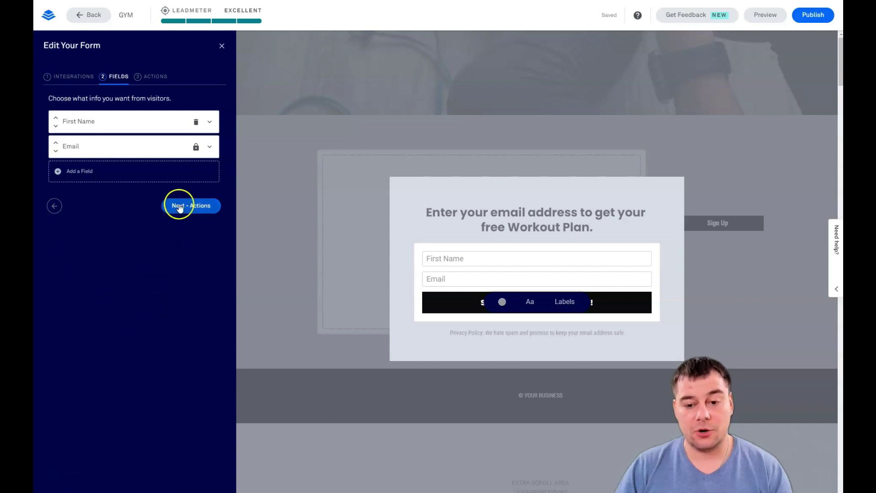
- On the Actions tab, keep 'Remain on page' as the after-submit action
click(153, 80)
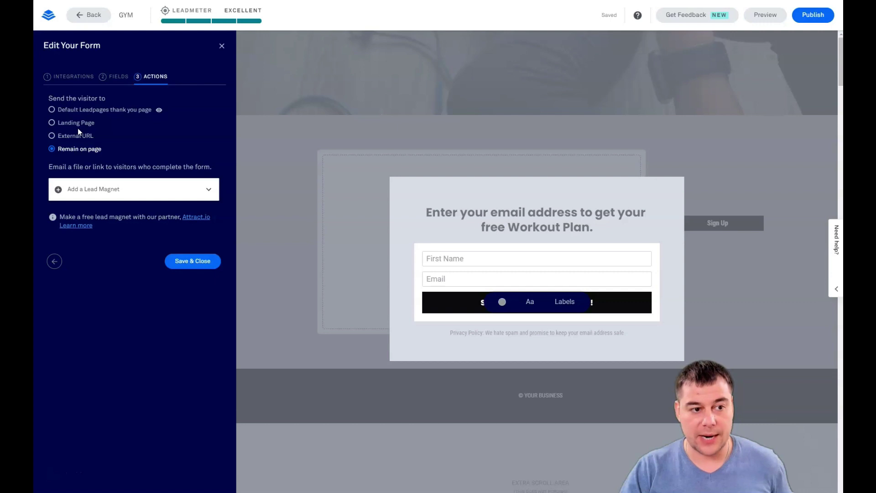
click(79, 124)
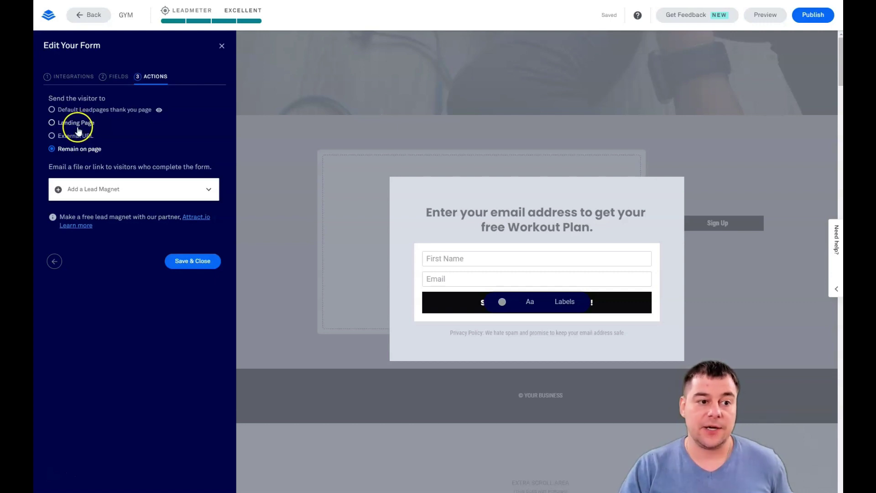
click(77, 124)
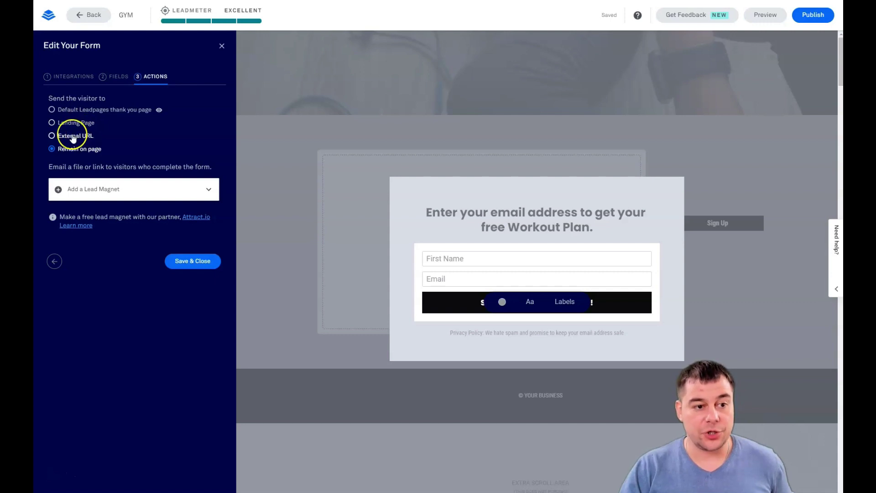
click(81, 137)
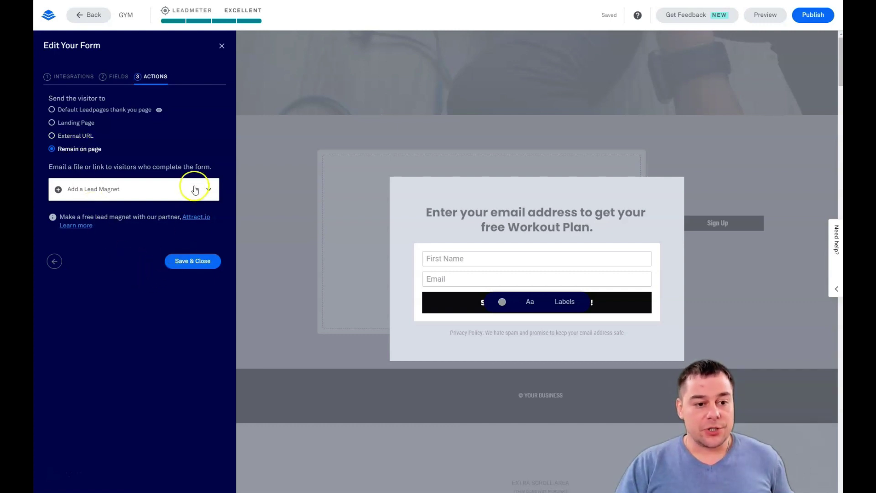
- Leave the form editor and bring up the GYM page's SEO settings
click(222, 47)
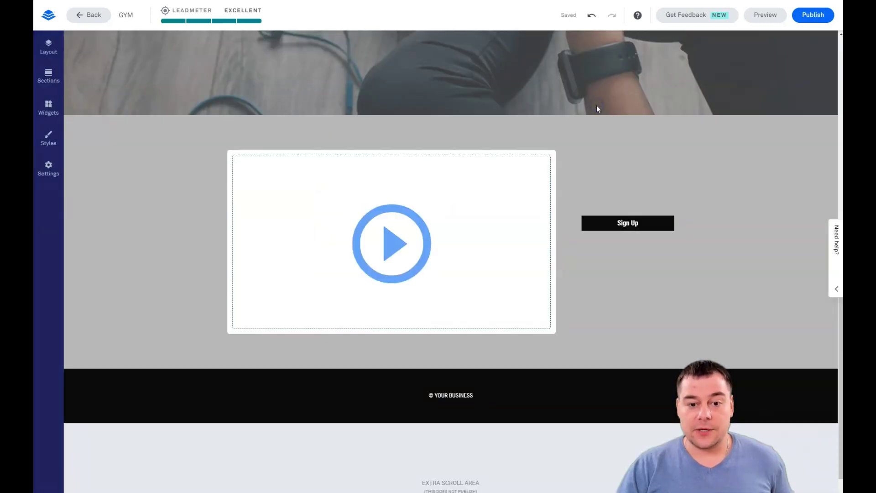
click(144, 141)
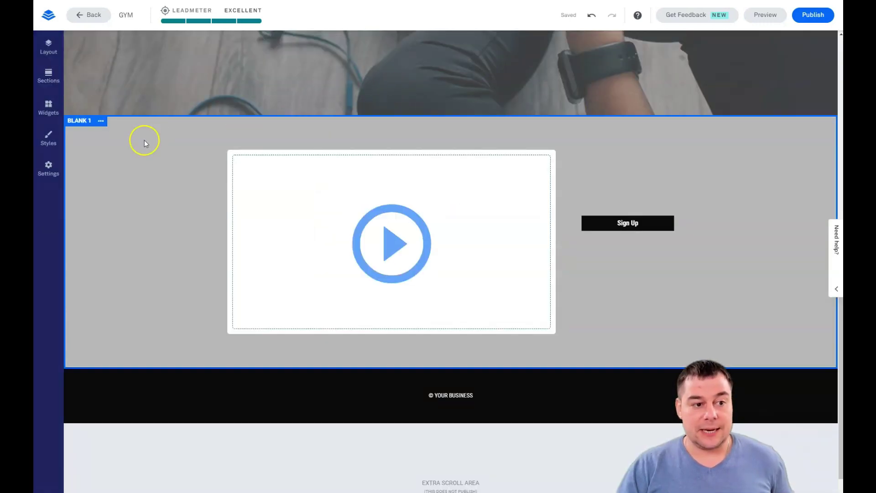
click(48, 169)
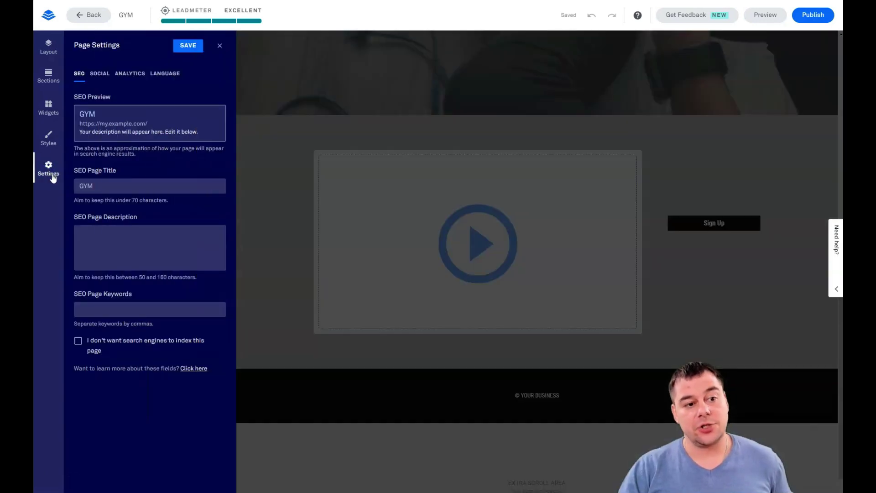
click(79, 74)
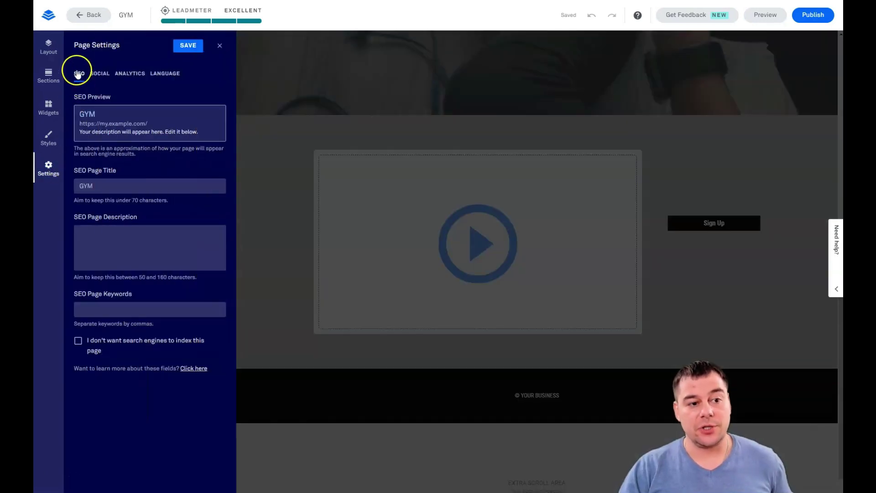
- Review the SEO page title, then check the social sharing preview titled GYM
click(155, 181)
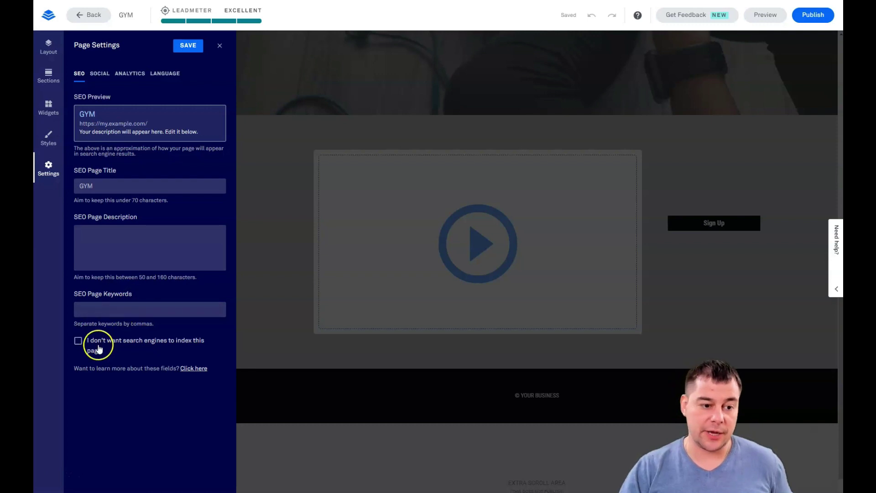
click(79, 343)
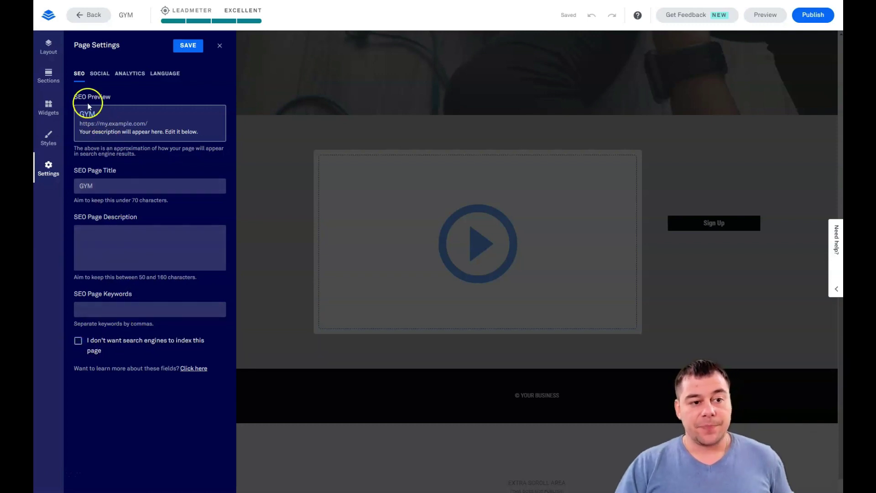
click(99, 73)
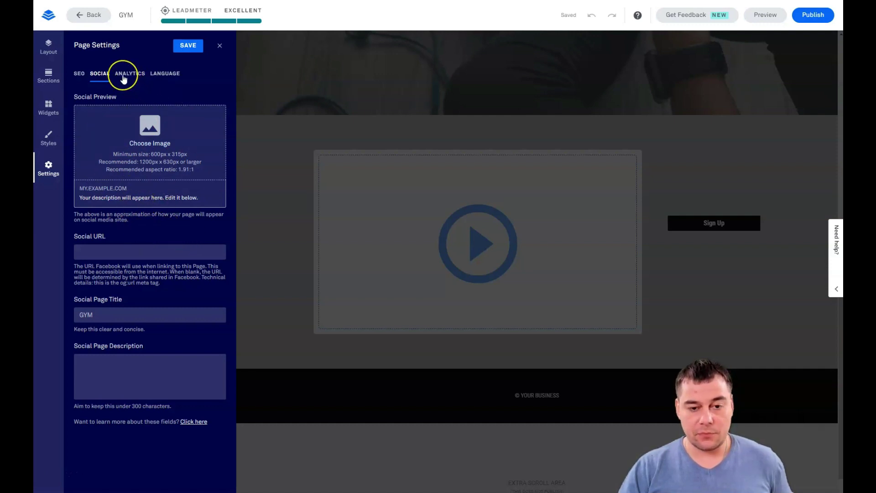
- Look over the analytics tracking settings and confirm the language stays English (Default)
click(123, 78)
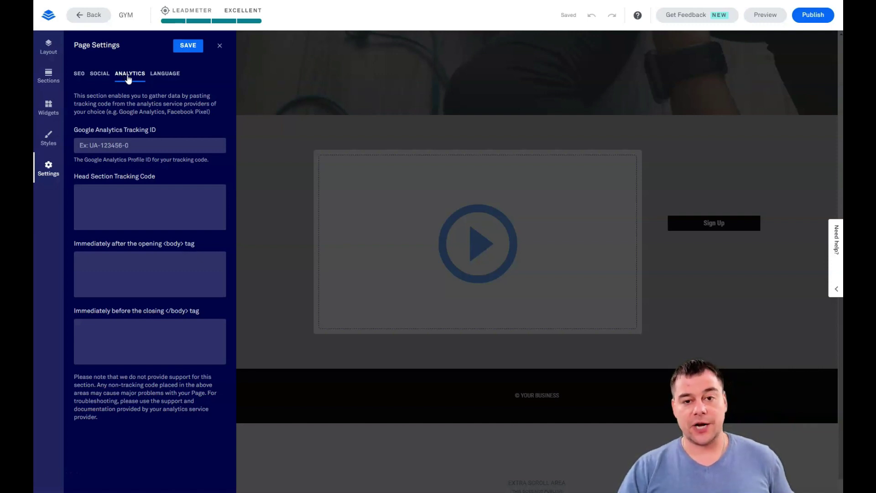
click(135, 79)
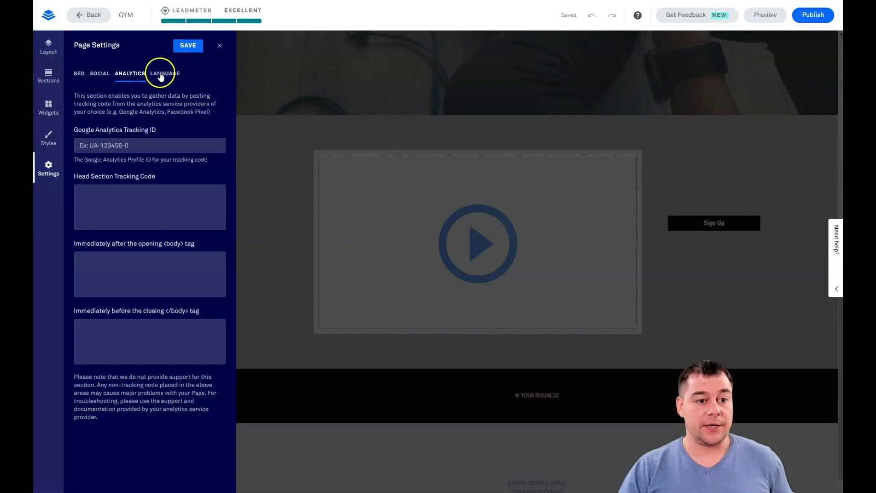
click(160, 74)
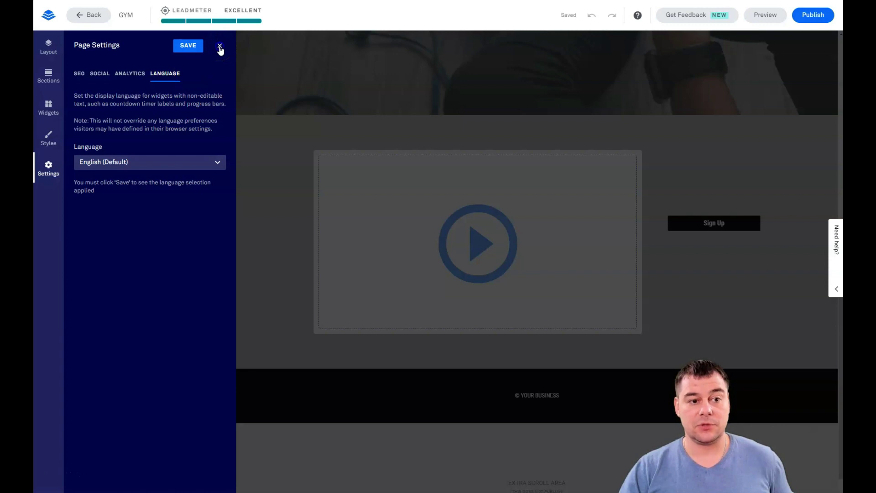
- Save and close Page Settings, then scroll back up to the dumbbell hero section
click(220, 48)
click(251, 63)
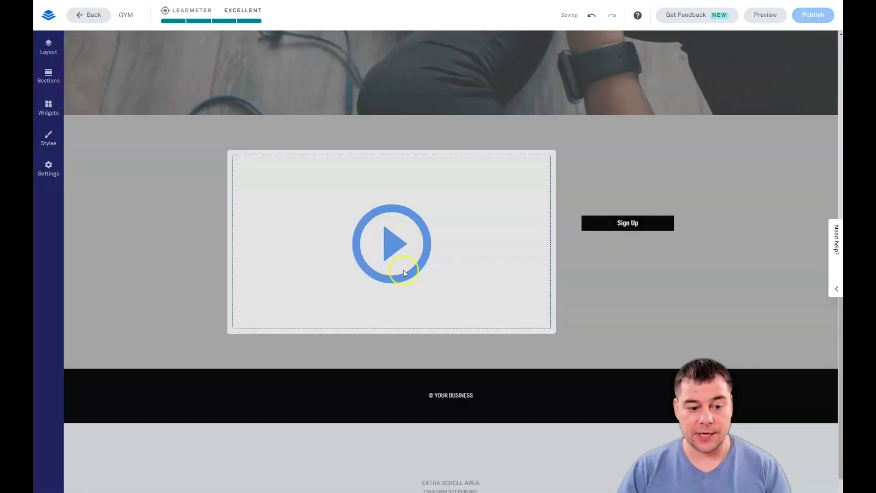
click(462, 295)
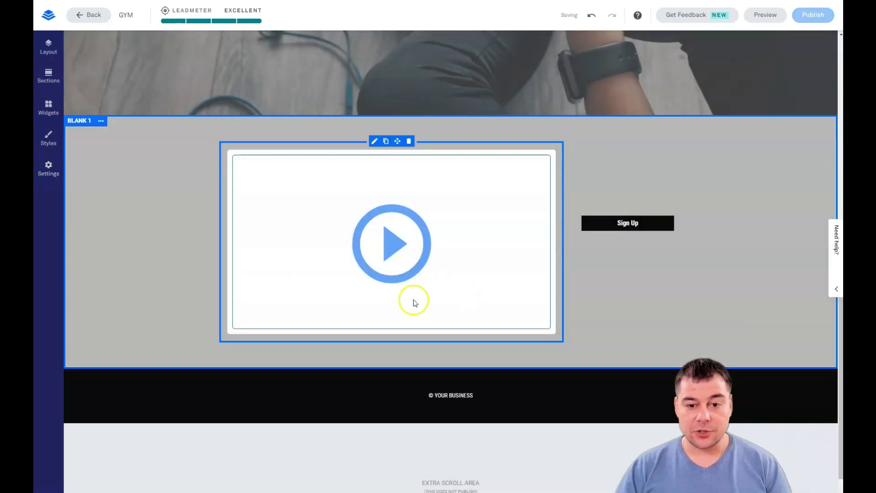
scroll(404, 264, up, 7)
scroll(404, 262, up, 2)
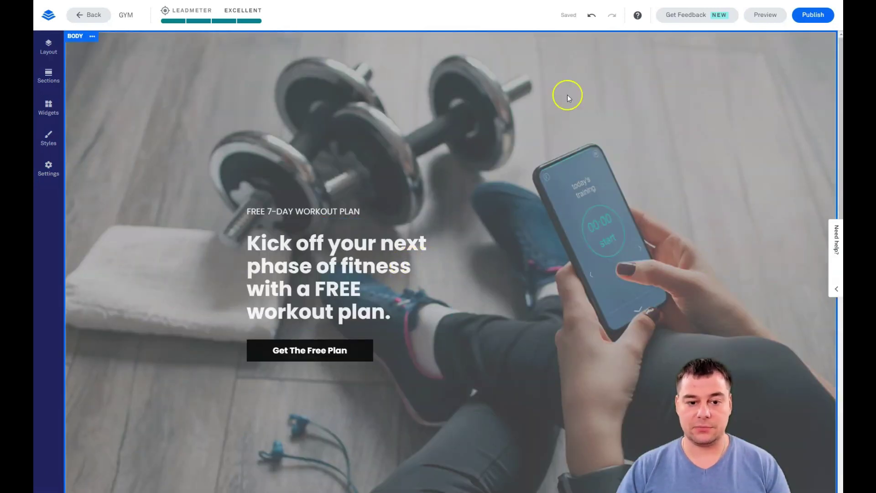